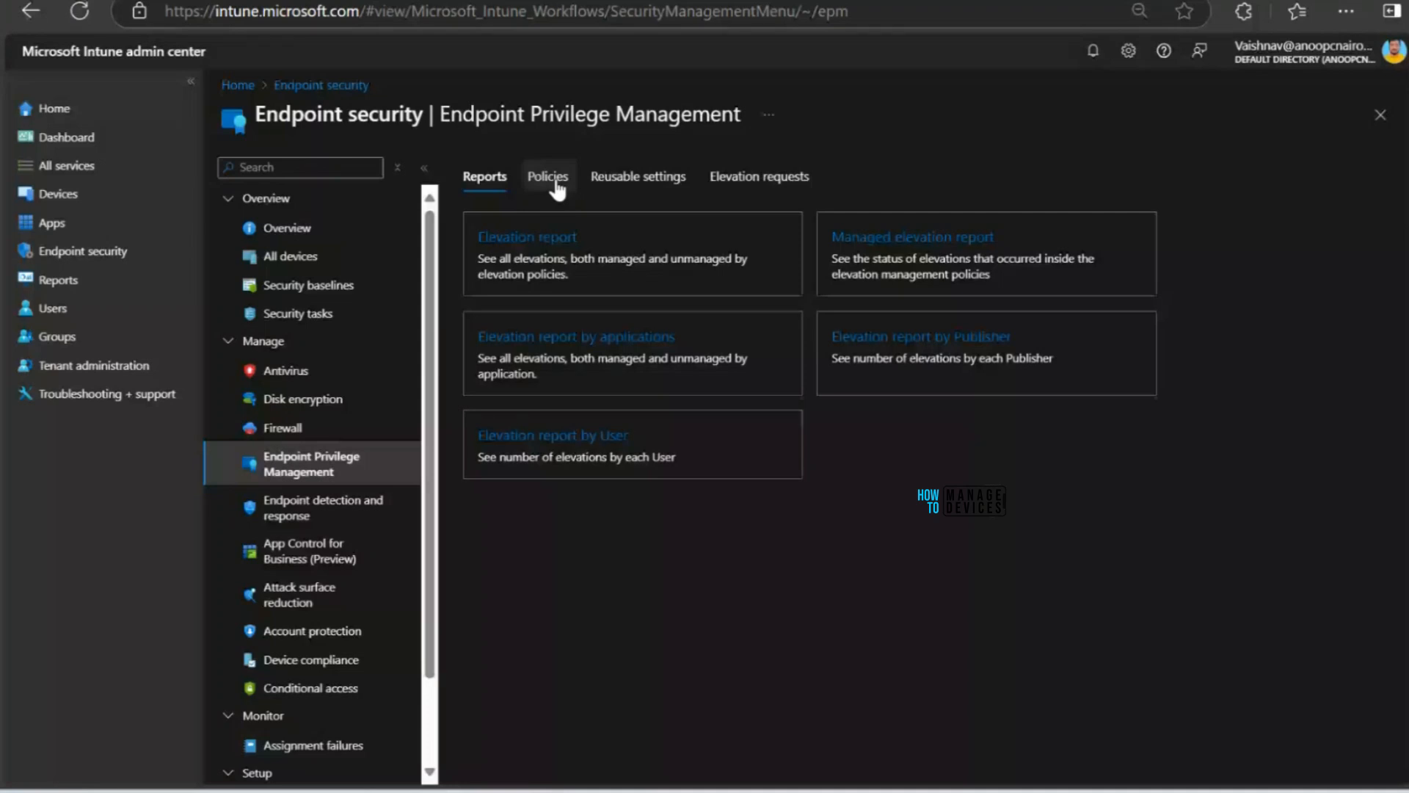
# Step: Start a Windows Elevation settings policy in Endpoint Privilege Management, named "HTMD-User Confirmed EPM Elevation Settings Policy"
pyautogui.click(549, 178)
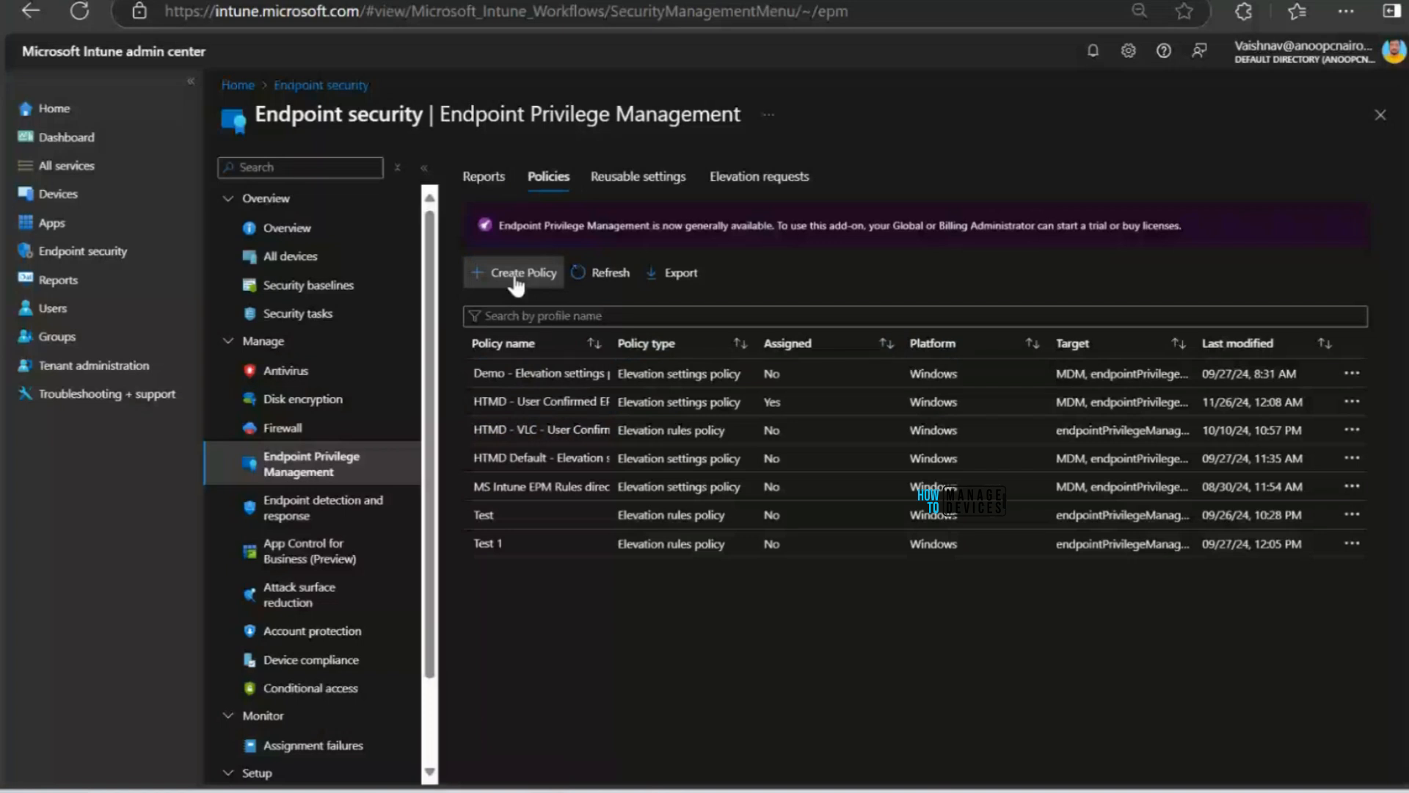
pyautogui.click(517, 277)
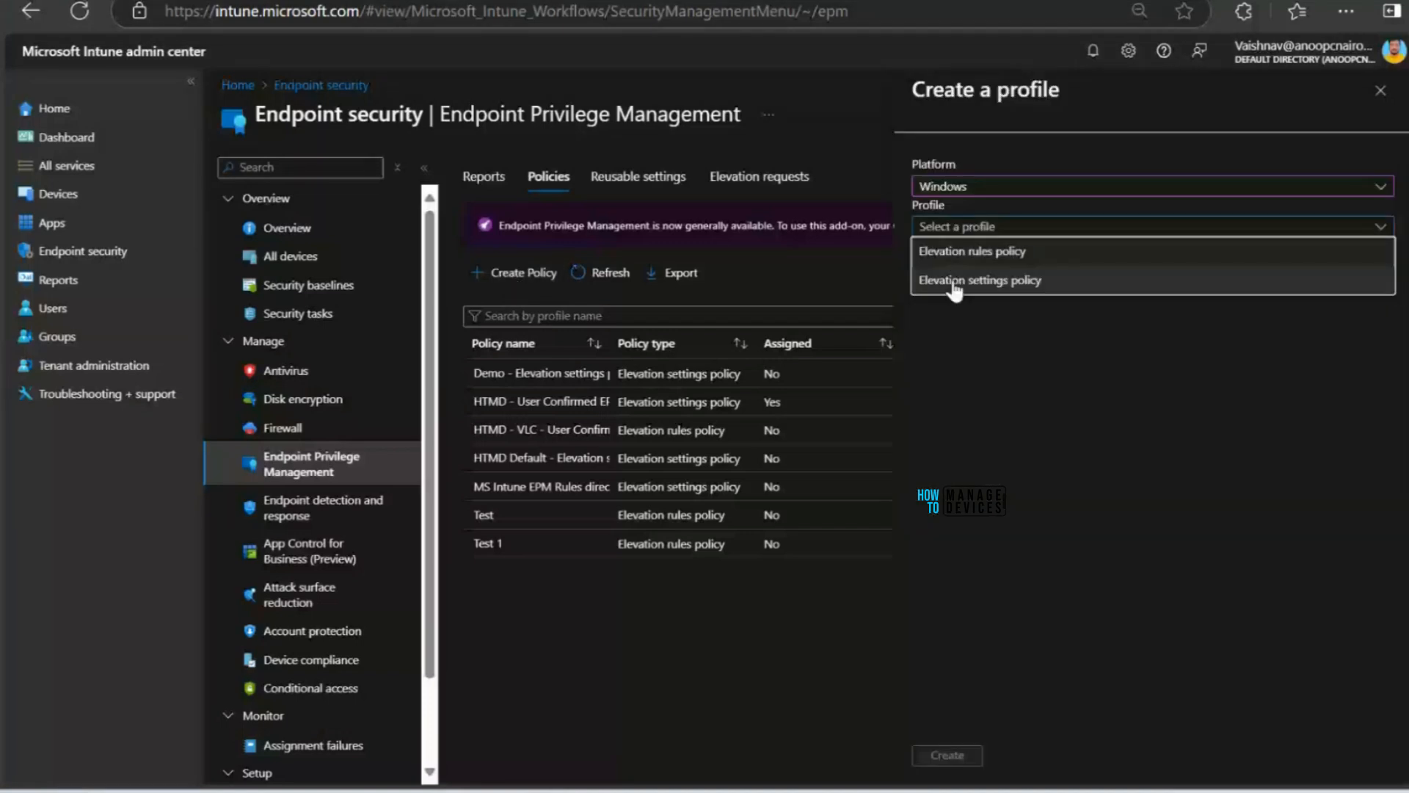
pyautogui.click(954, 283)
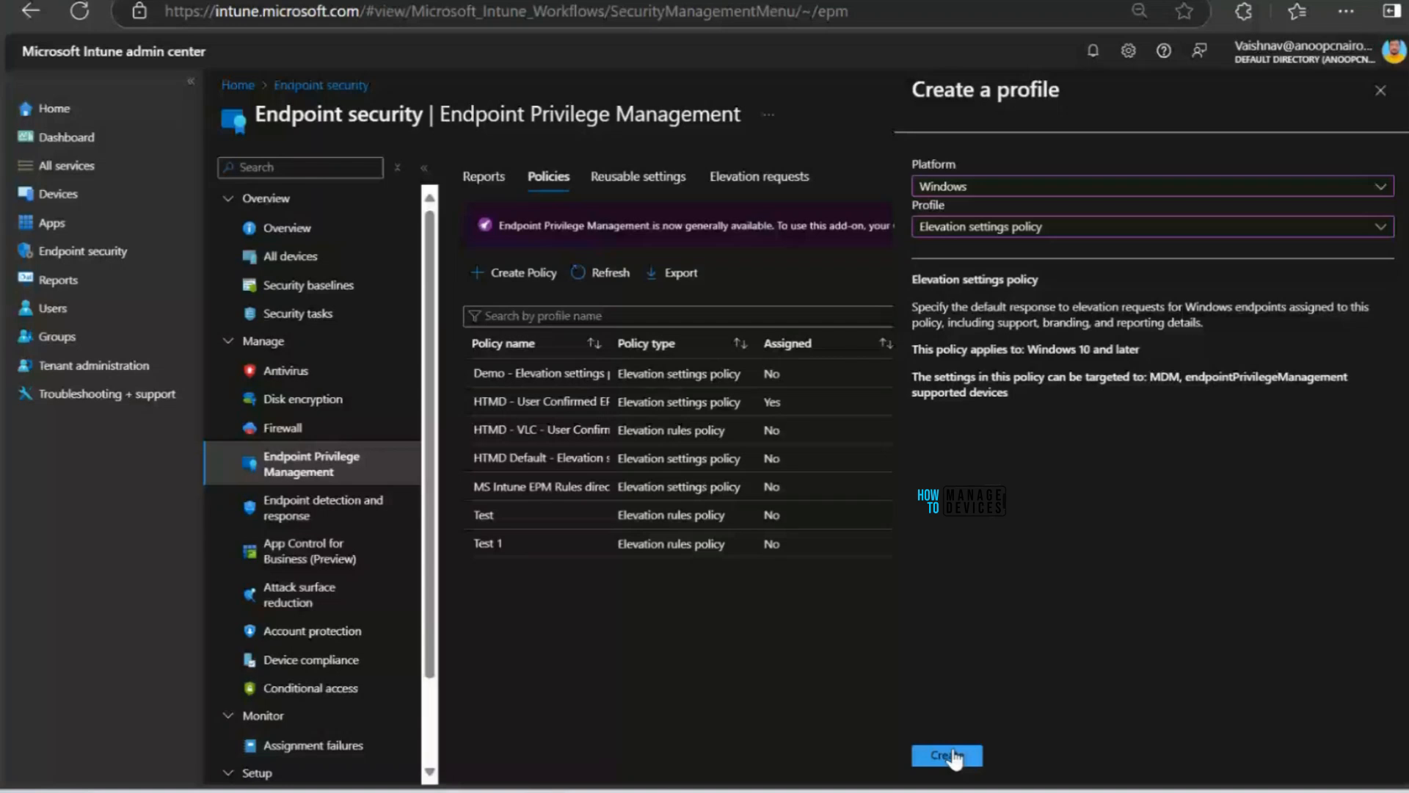
pyautogui.click(949, 756)
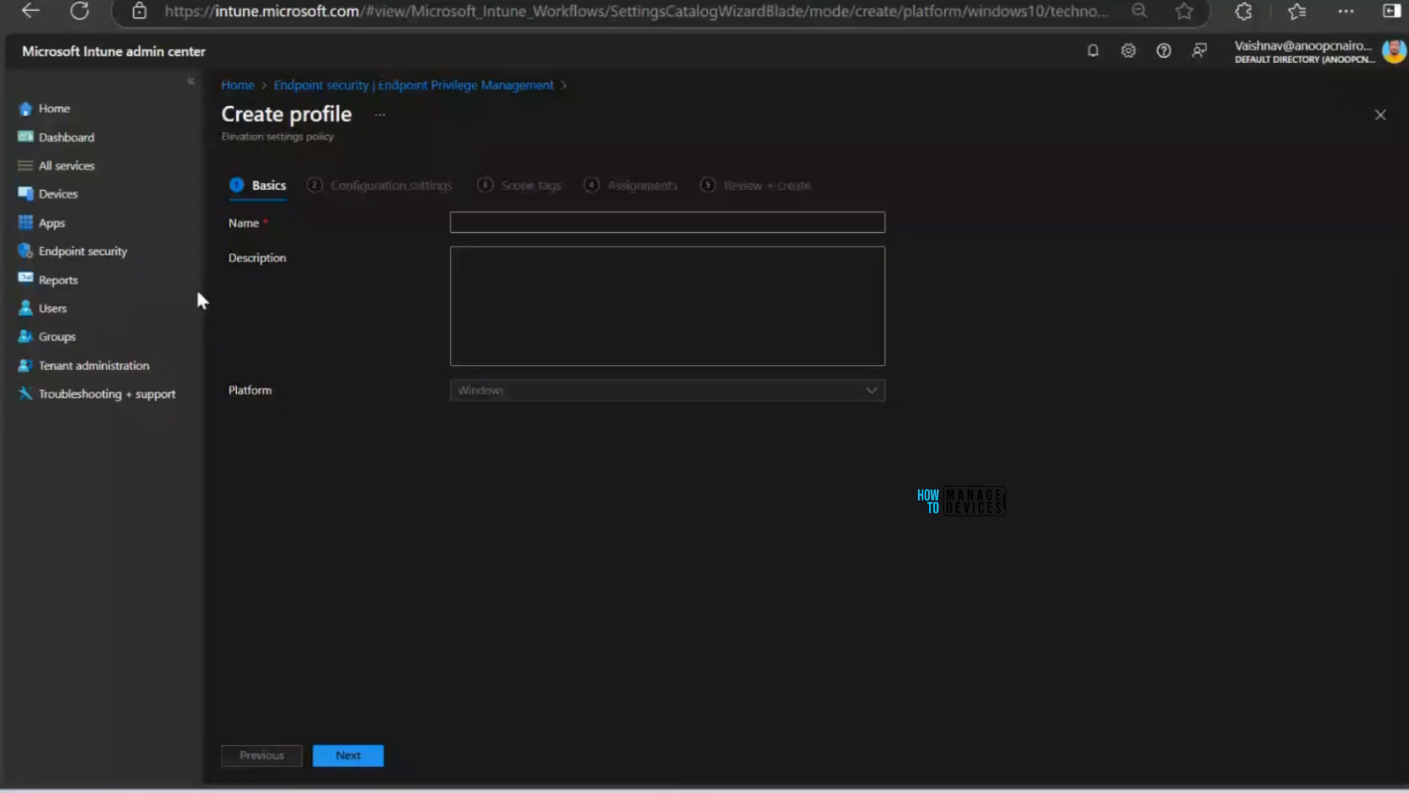
pyautogui.write('HTMD-User Confirmed EPM Elevation Settings Policy')
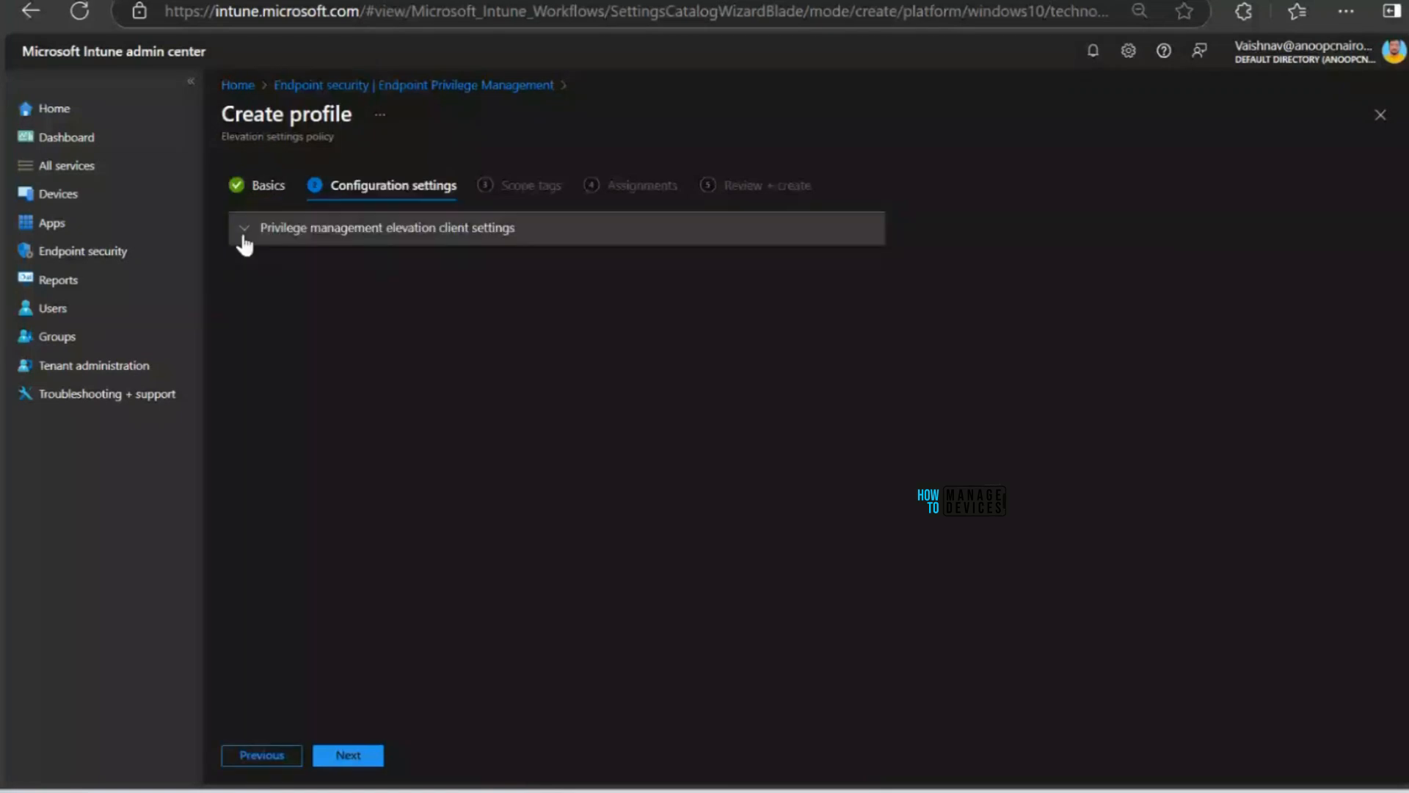
# Step: Set the default elevation response to Require user confirmation, validated by Business justification and Windows authentication
pyautogui.click(244, 233)
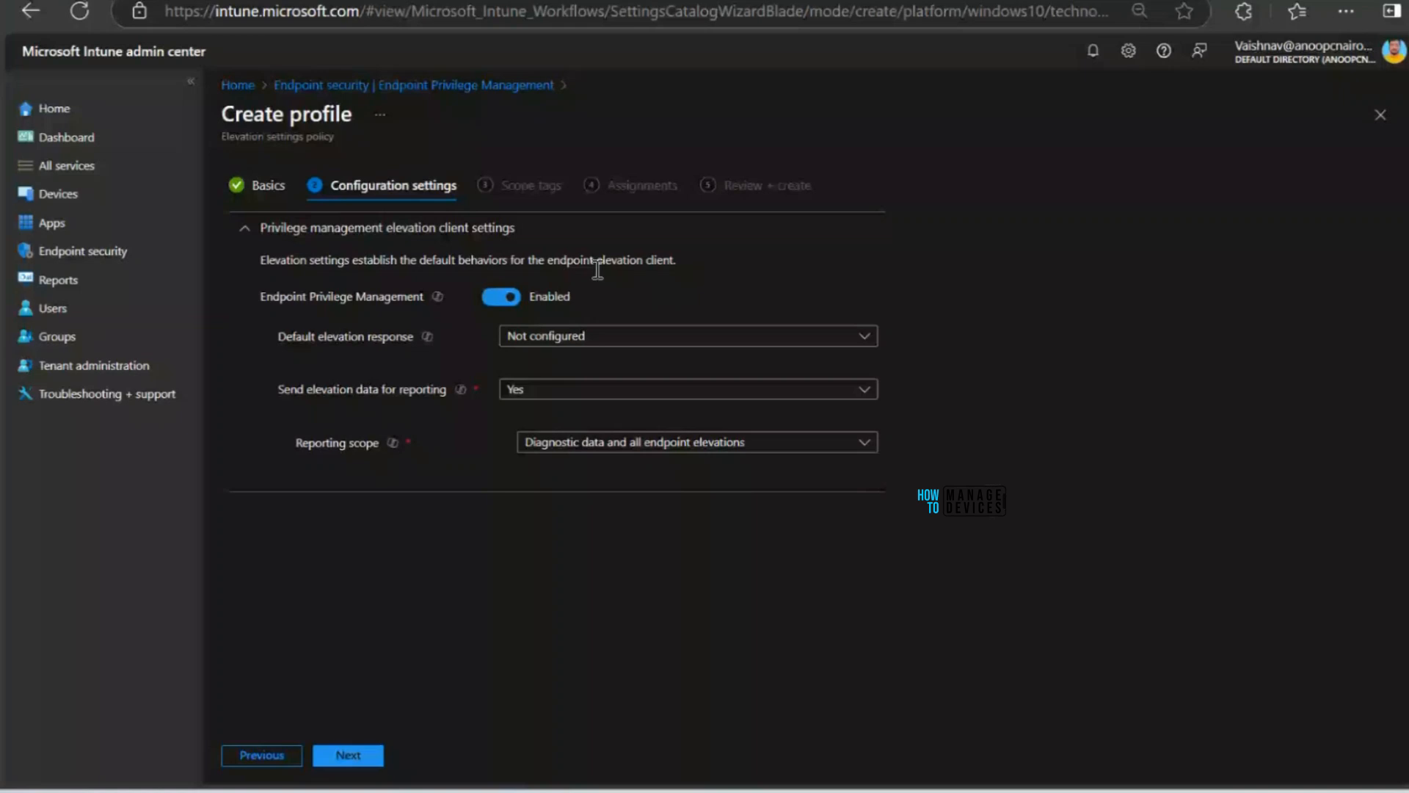
pyautogui.click(574, 339)
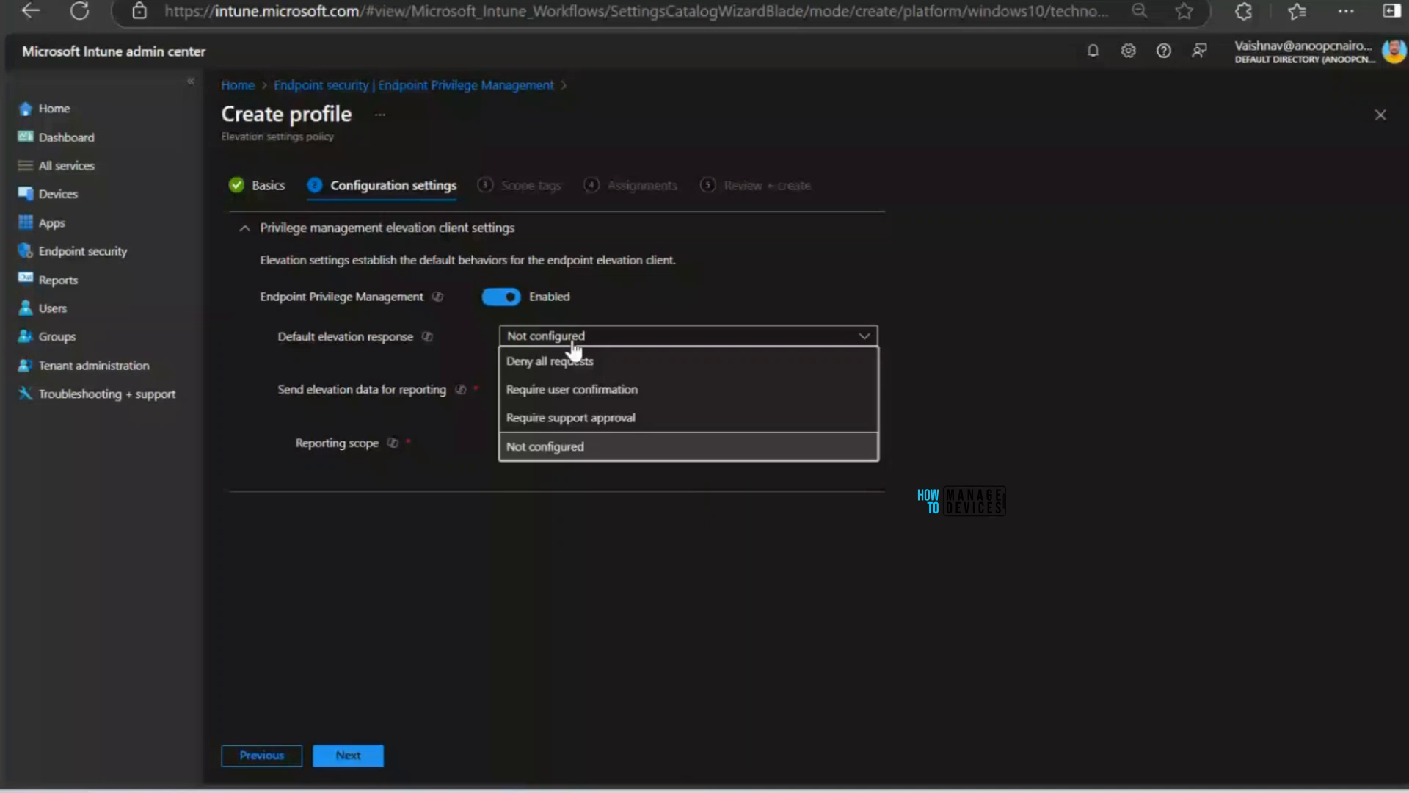
pyautogui.click(571, 389)
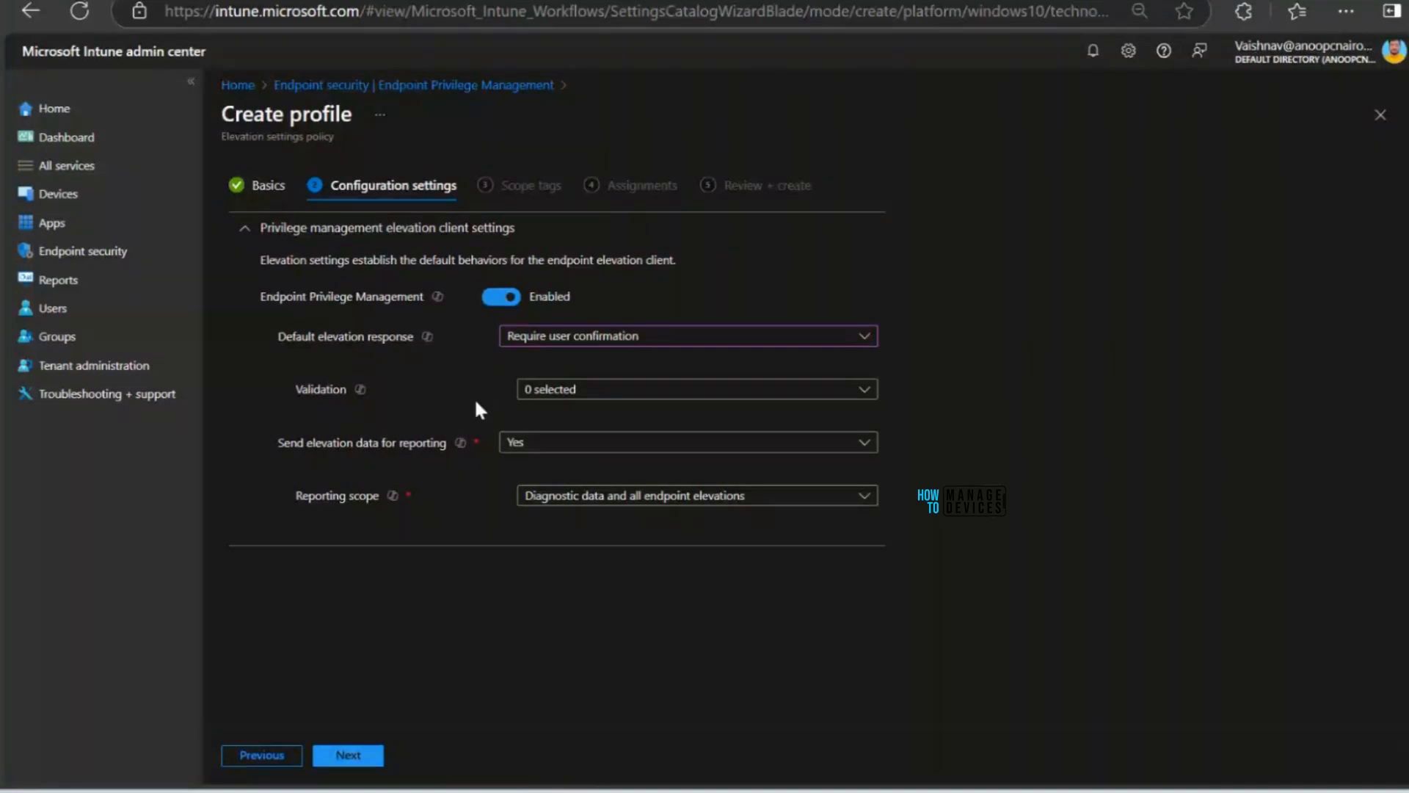
pyautogui.click(586, 393)
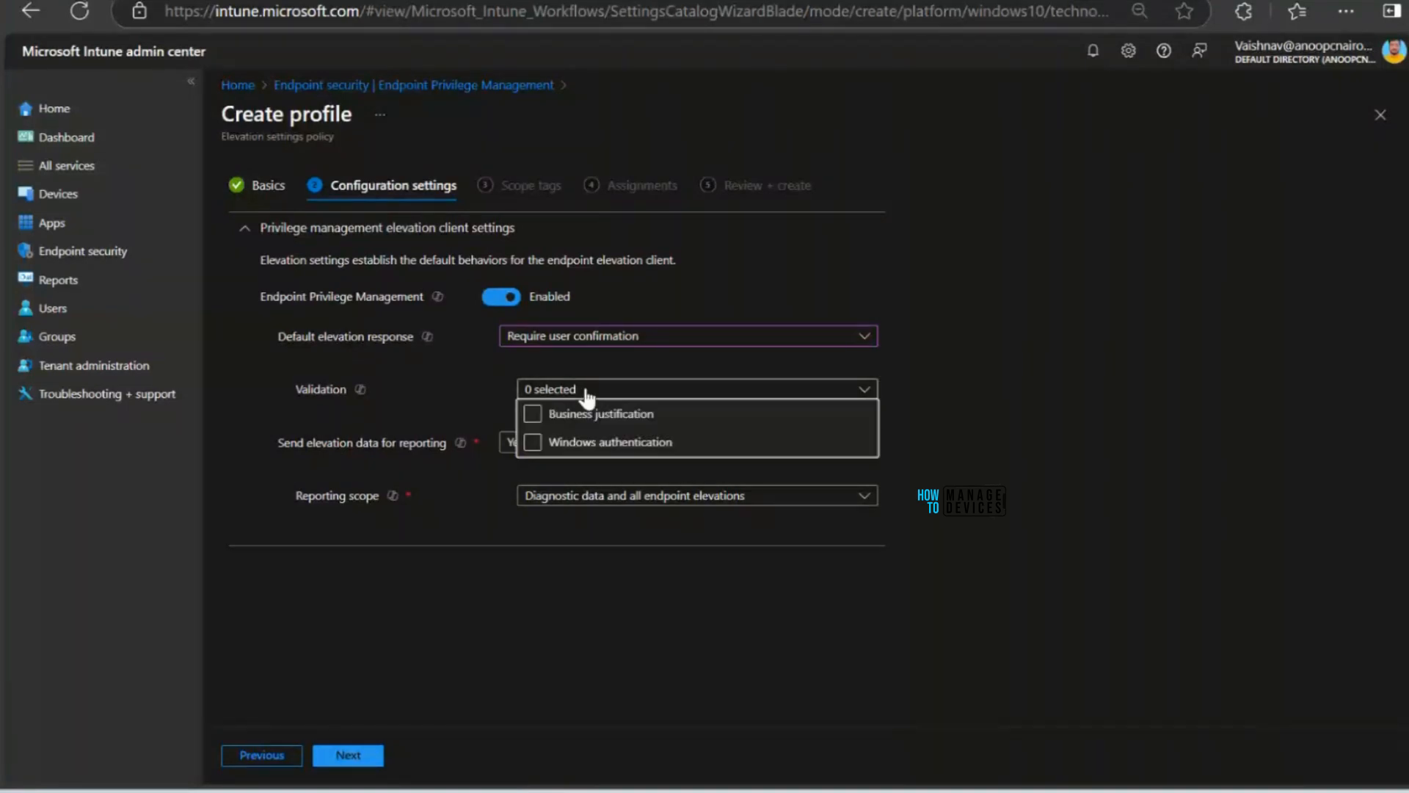
pyautogui.click(534, 416)
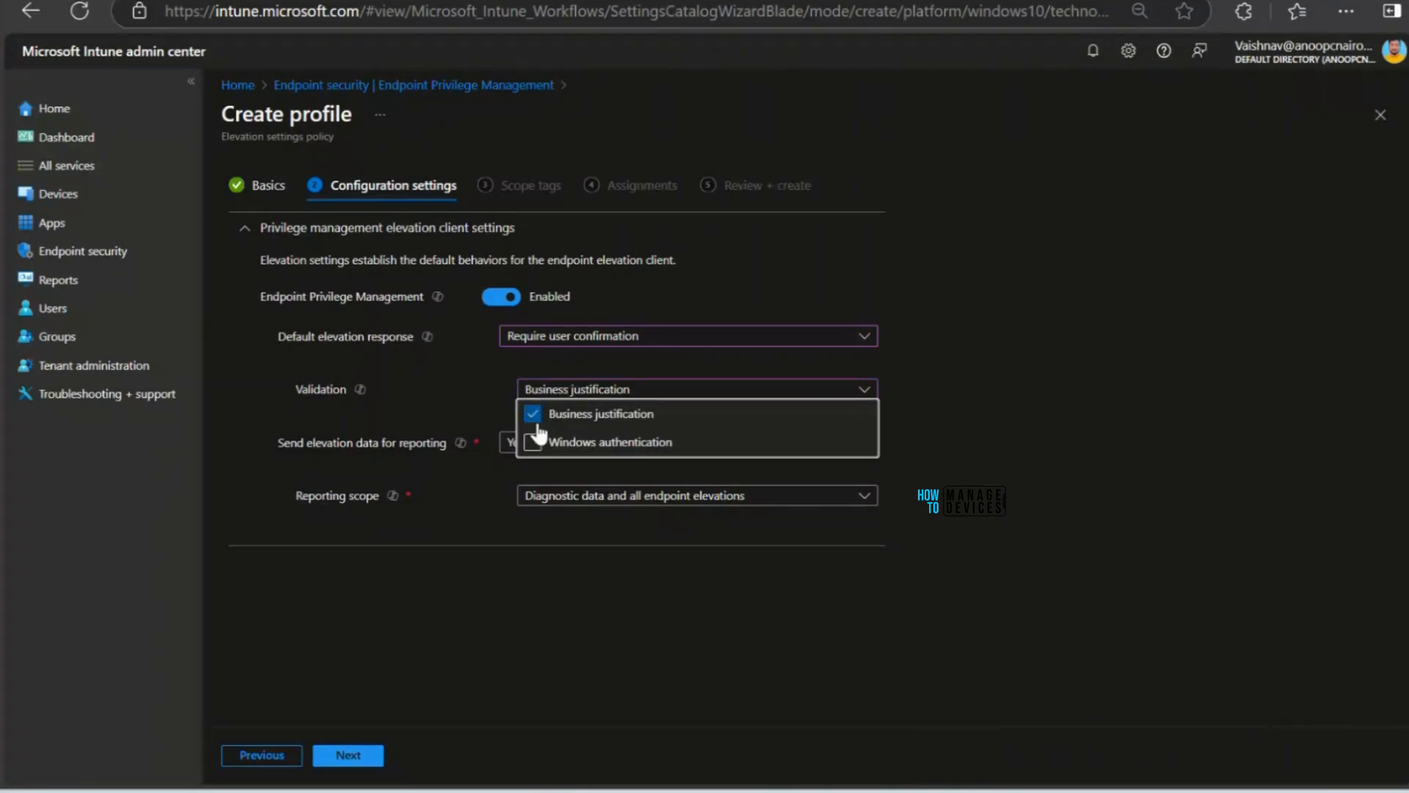
pyautogui.click(534, 445)
pyautogui.click(448, 515)
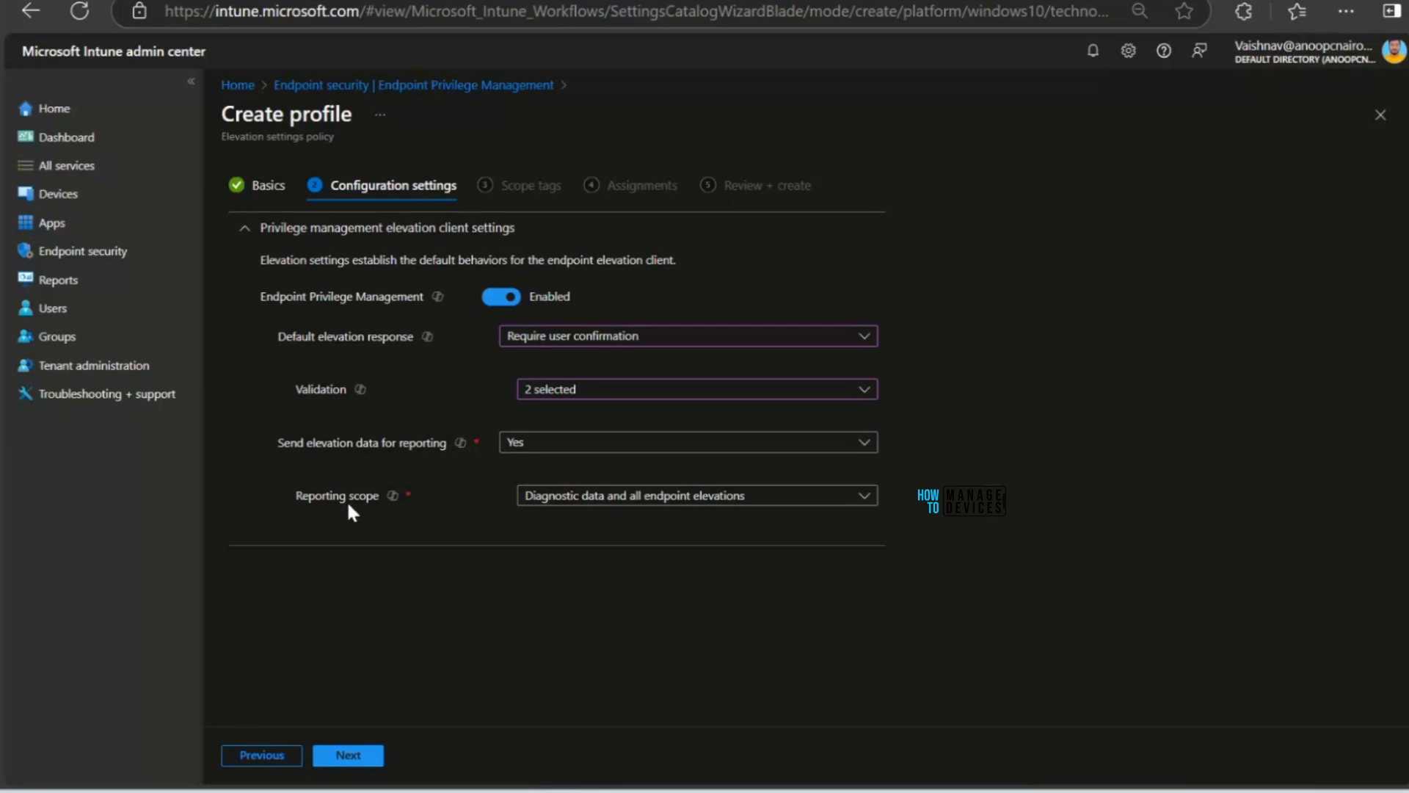
# Step: Choose Diagnostic data and all endpoint elevations as the reporting scope and complete the configuration settings
pyautogui.click(553, 506)
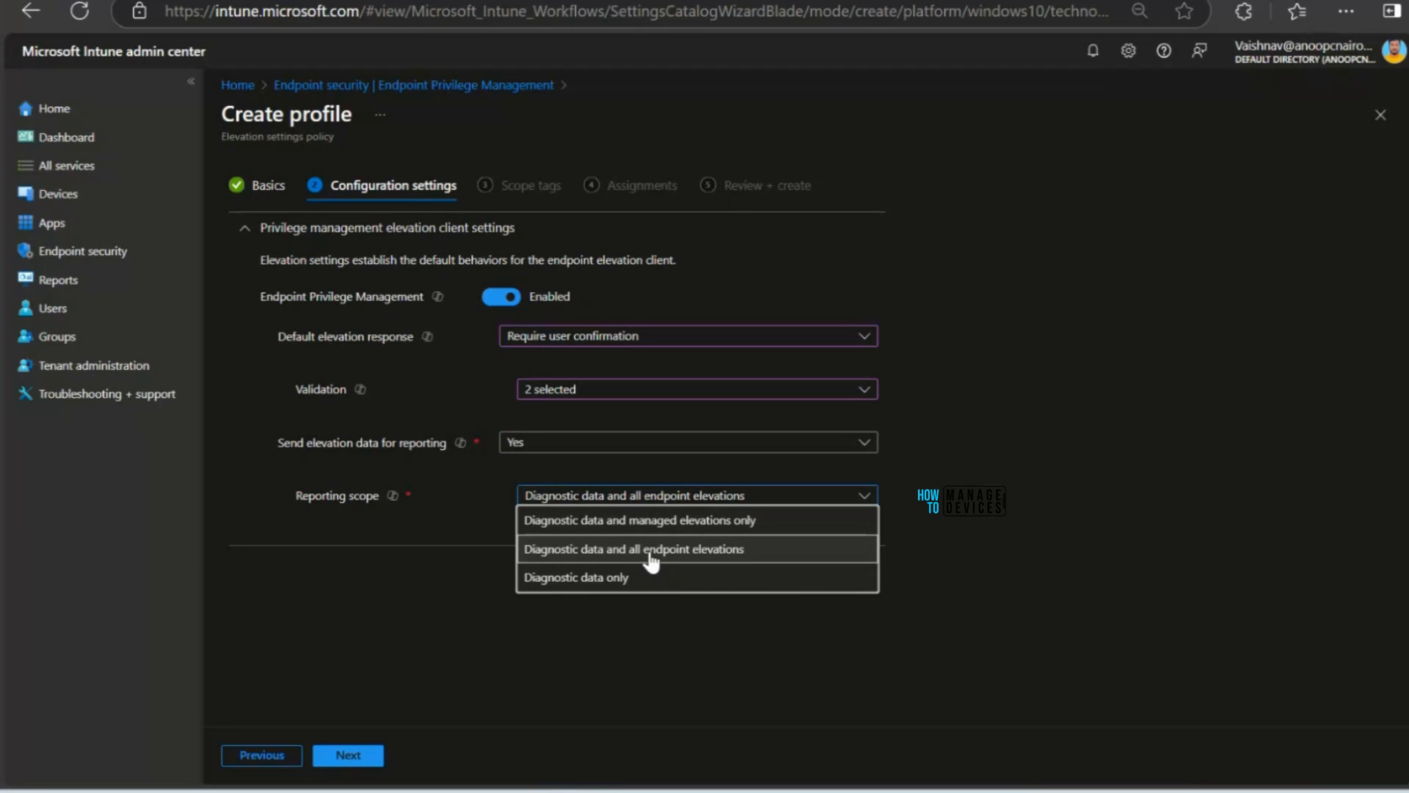
pyautogui.click(650, 558)
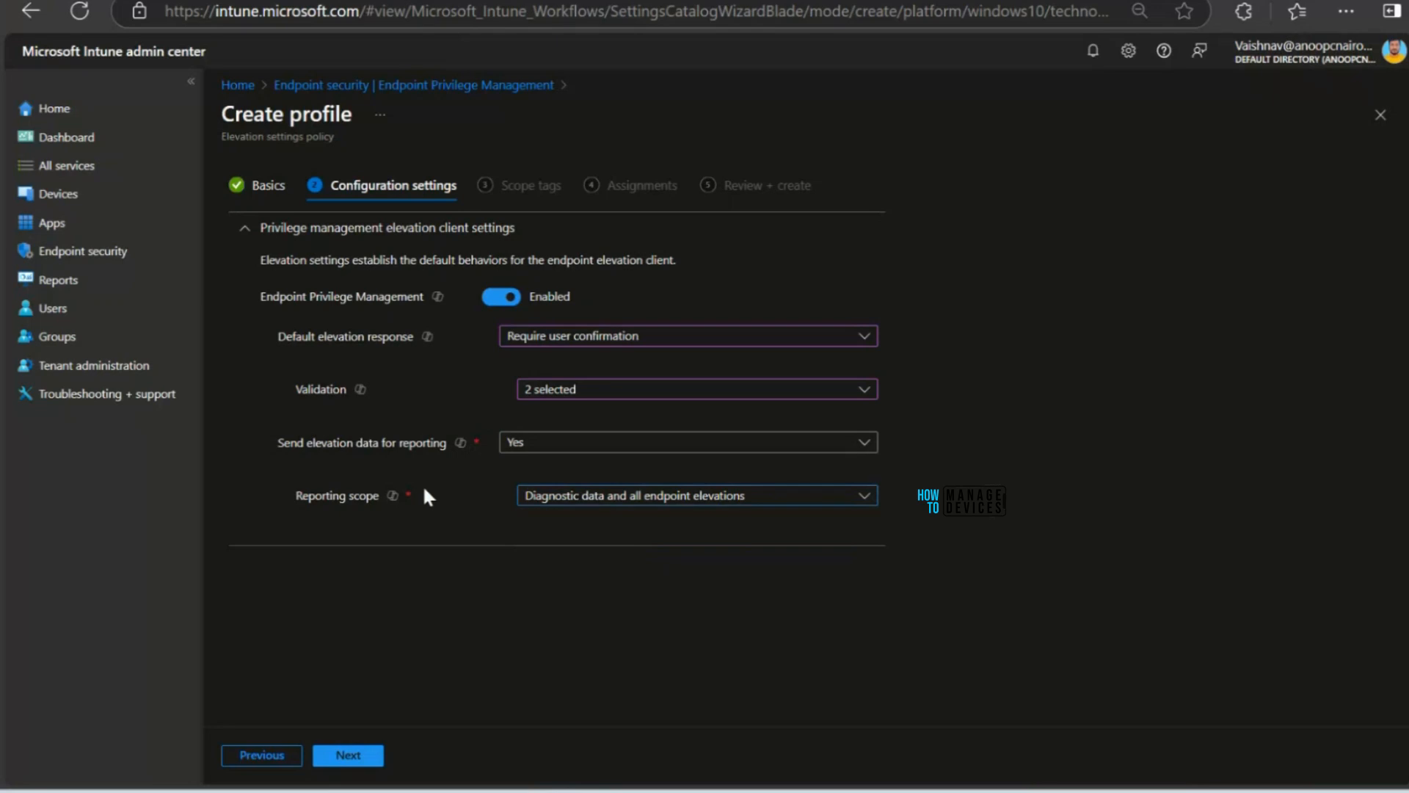
pyautogui.click(357, 756)
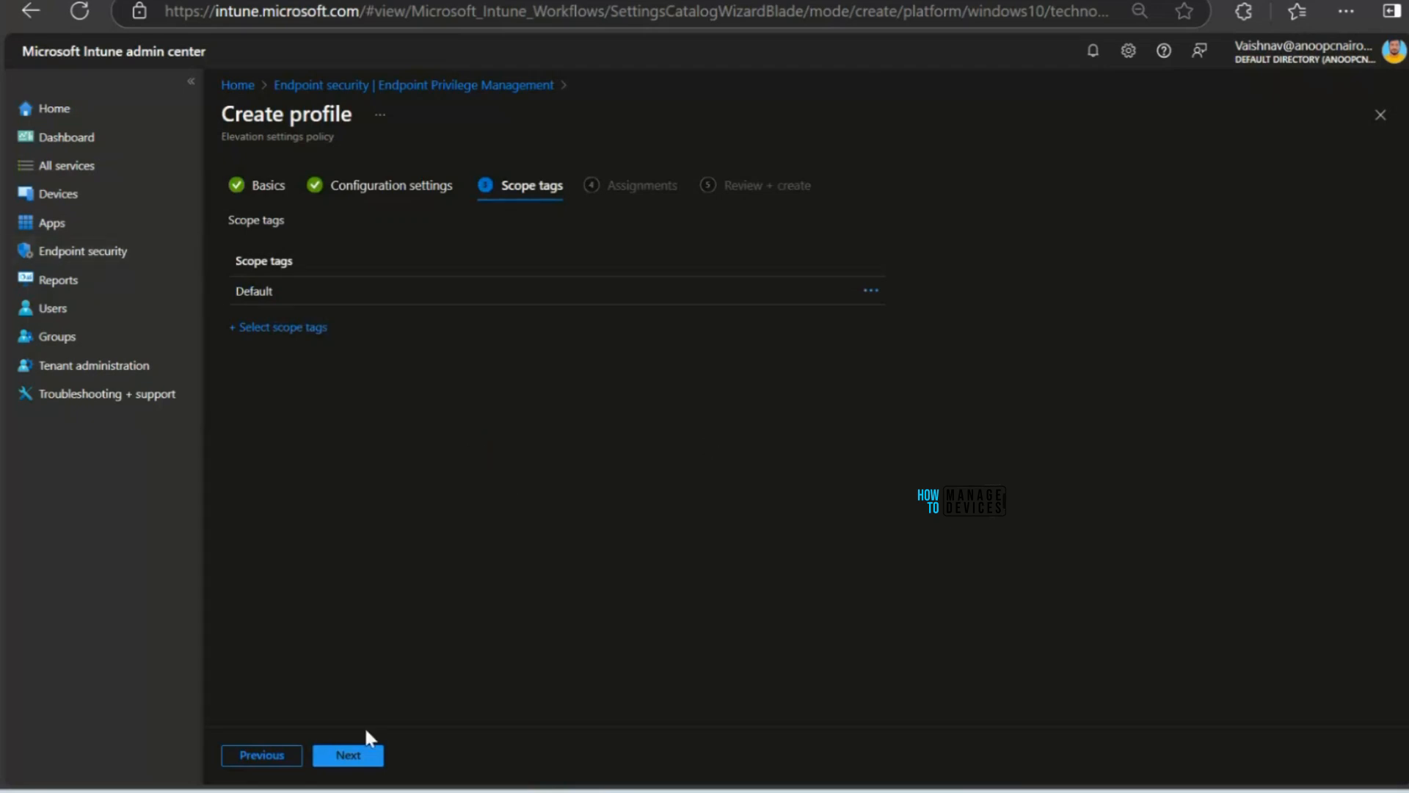
# Step: Keep the Default scope tag, find the EPM test group by searching "EPM", include it in the assignments, and proceed to the review
pyautogui.click(358, 757)
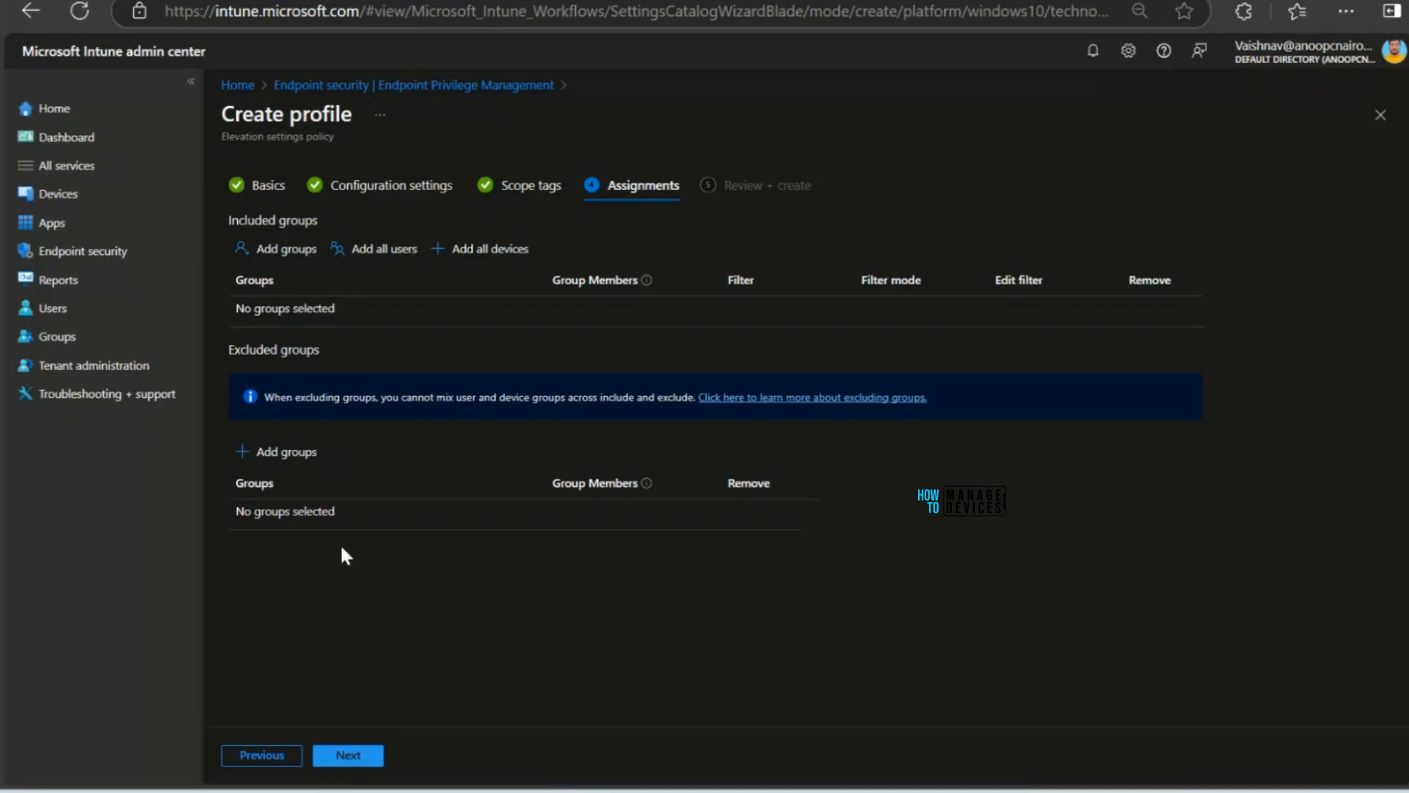
pyautogui.click(285, 254)
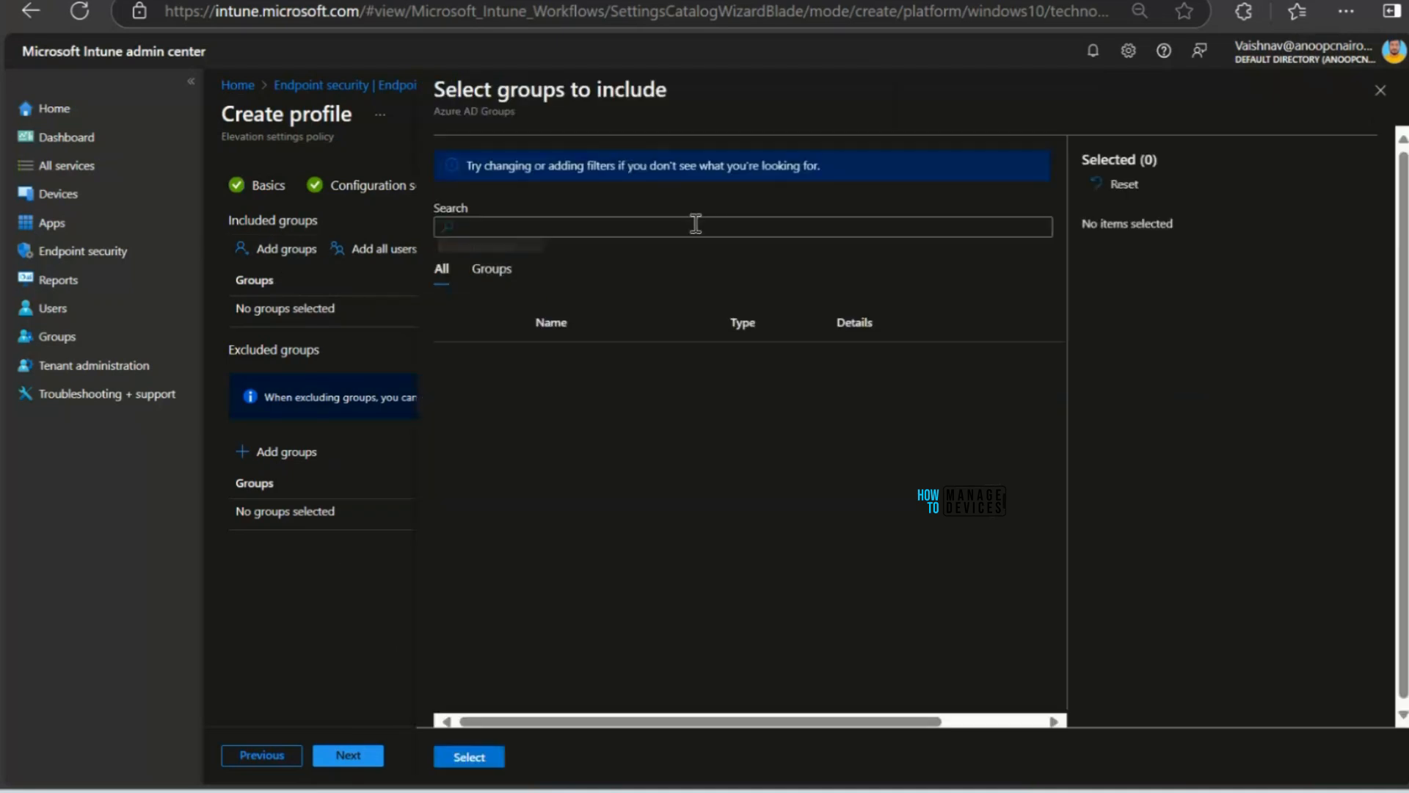
pyautogui.click(696, 224)
pyautogui.write('EPM')
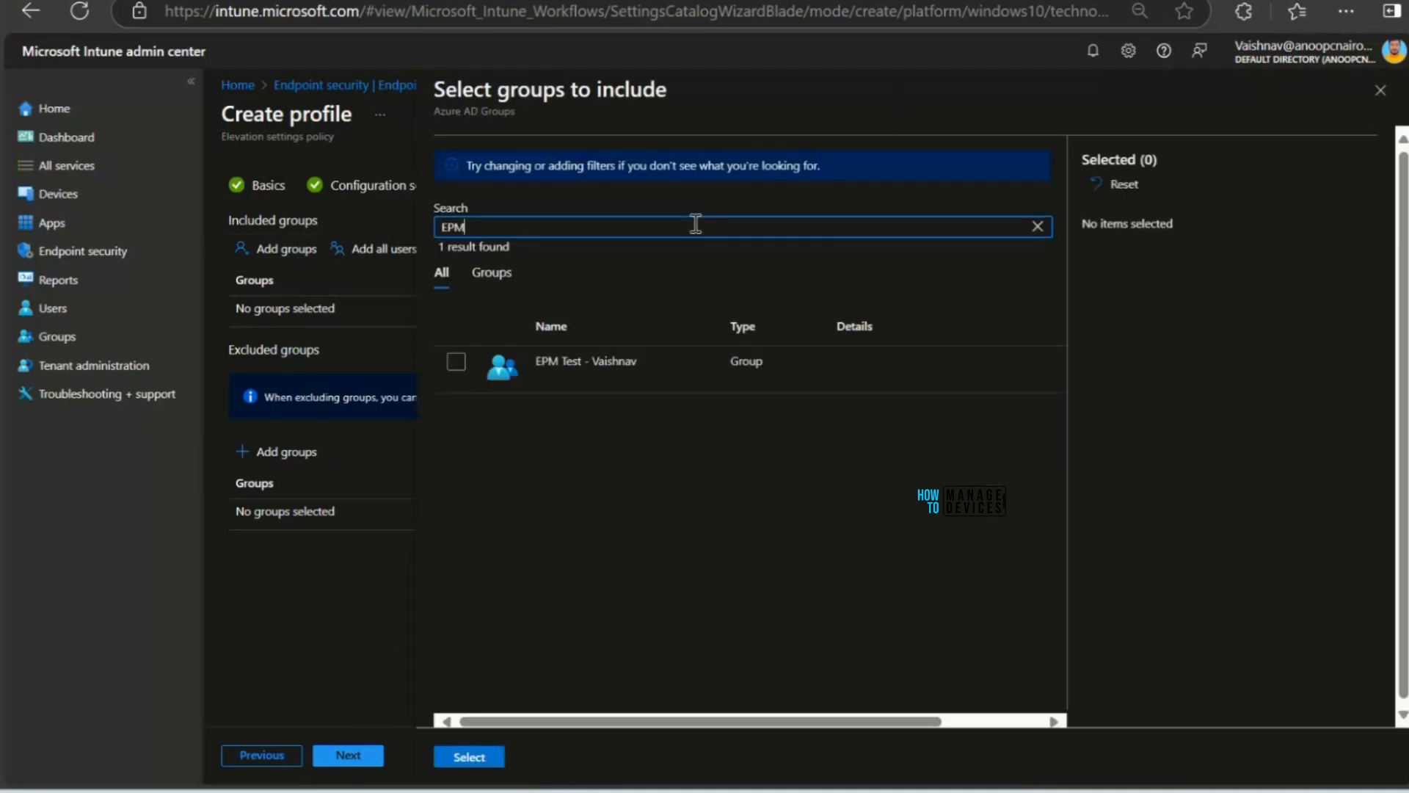
pyautogui.click(456, 363)
pyautogui.click(469, 757)
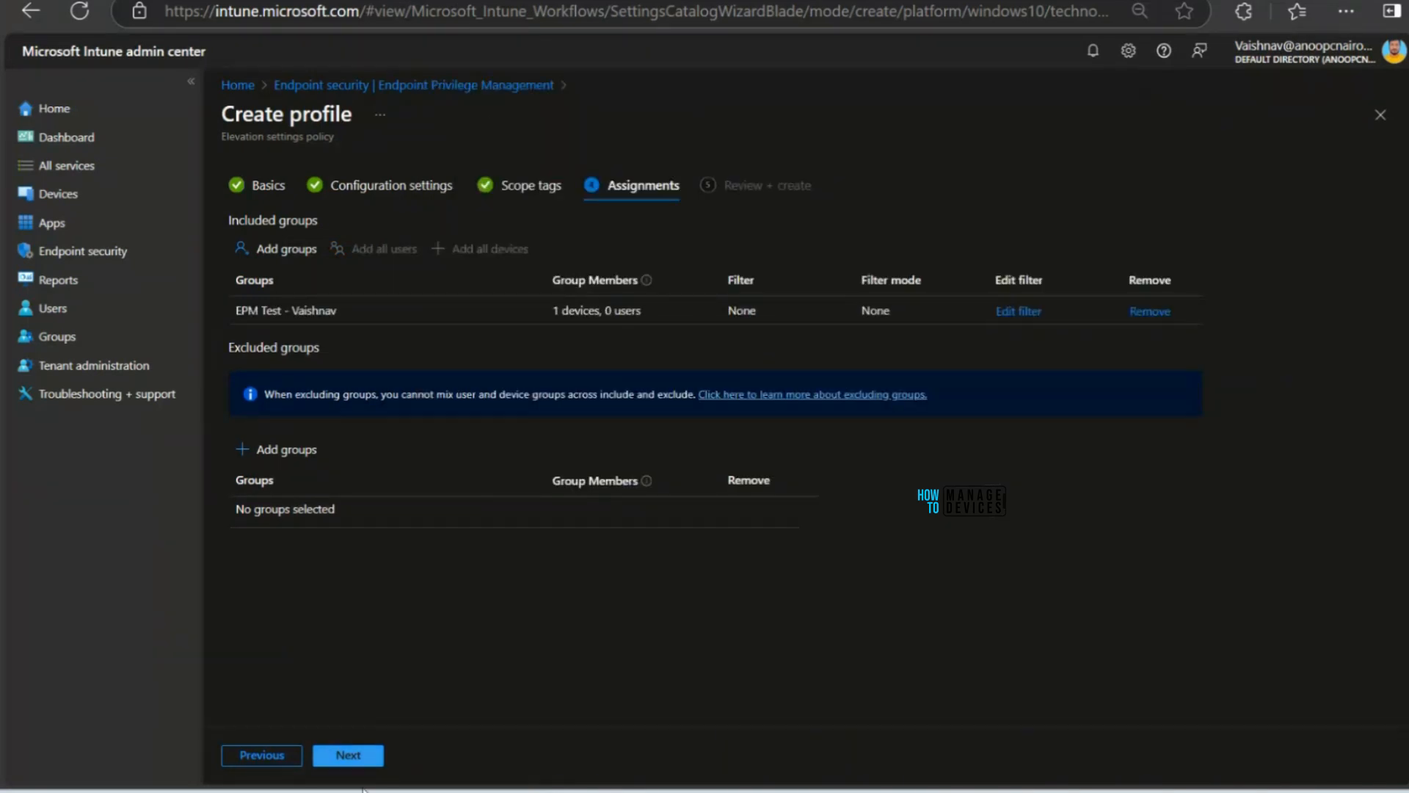
pyautogui.click(345, 762)
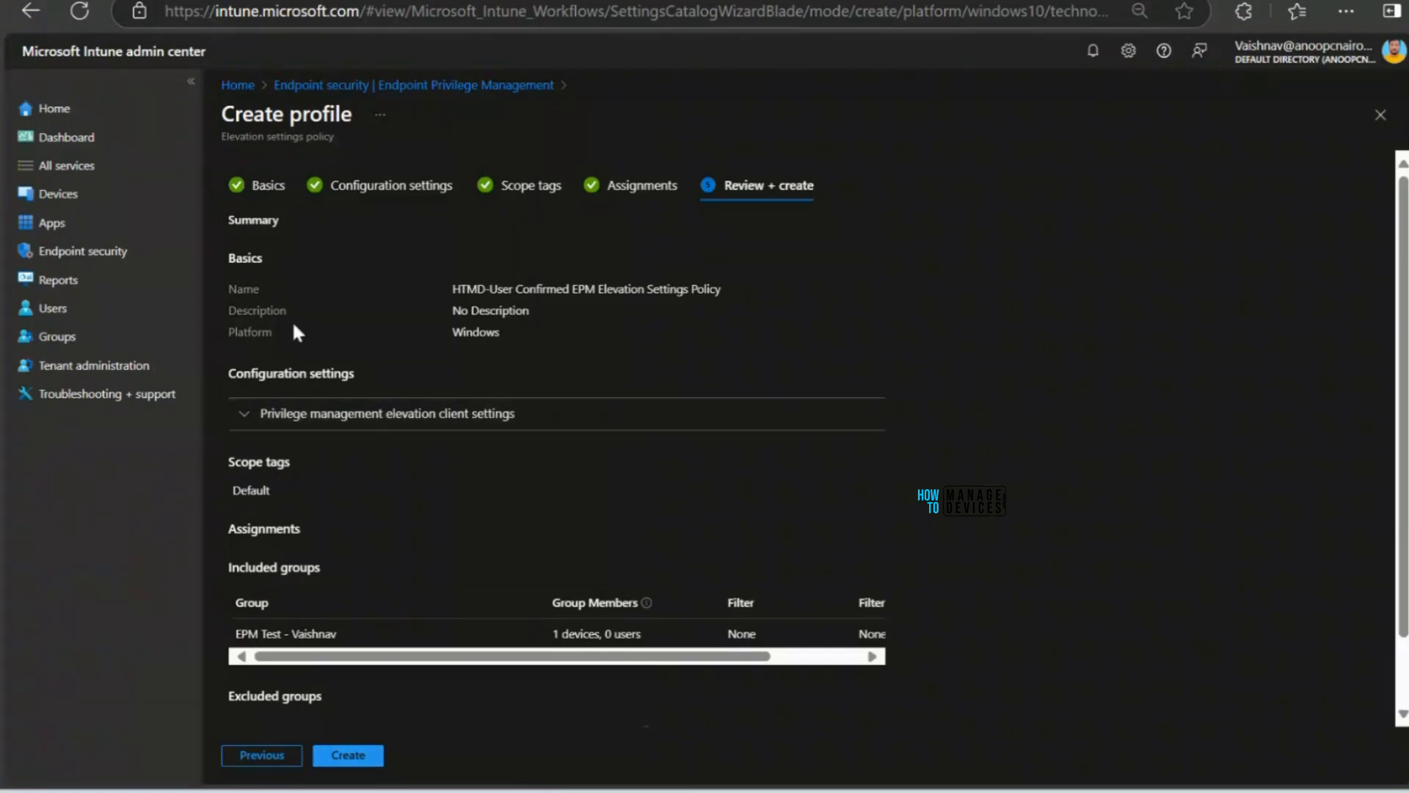
# Step: Leave the profile wizard and check the device check-in status of the existing HTMD - User Confirmed EPM Elevation Settings Policy
pyautogui.click(439, 85)
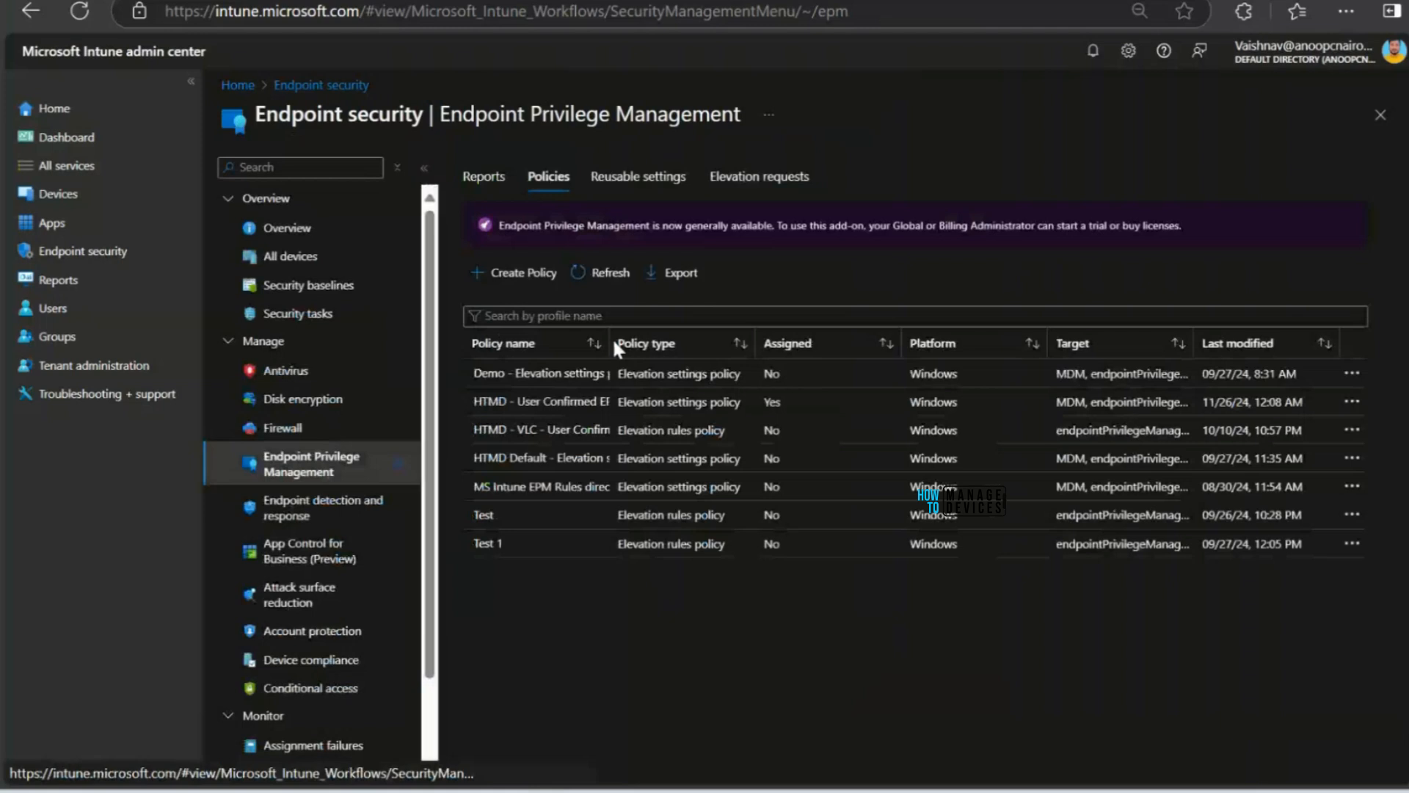
pyautogui.click(611, 402)
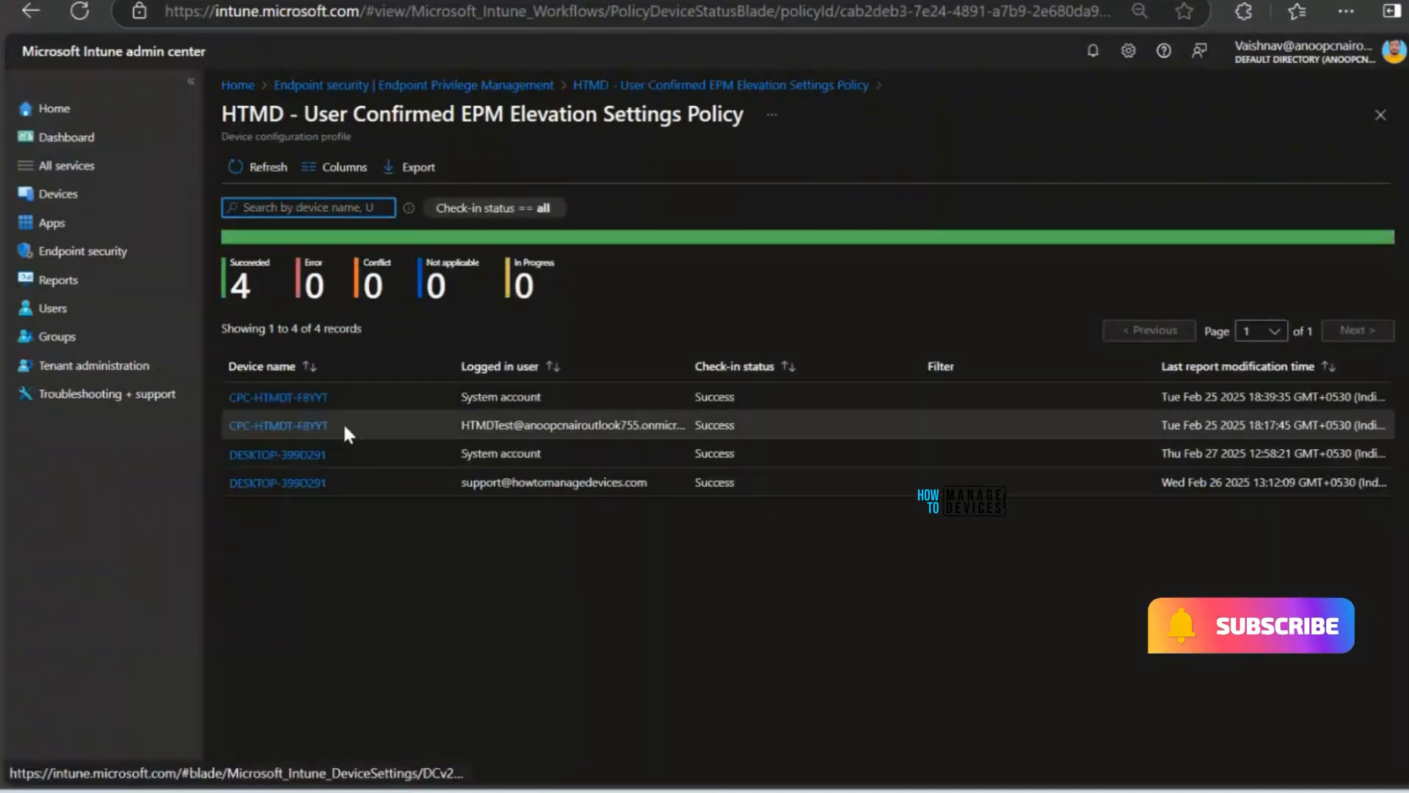
pyautogui.moveTo(332, 453); pyautogui.dragTo(230, 453)
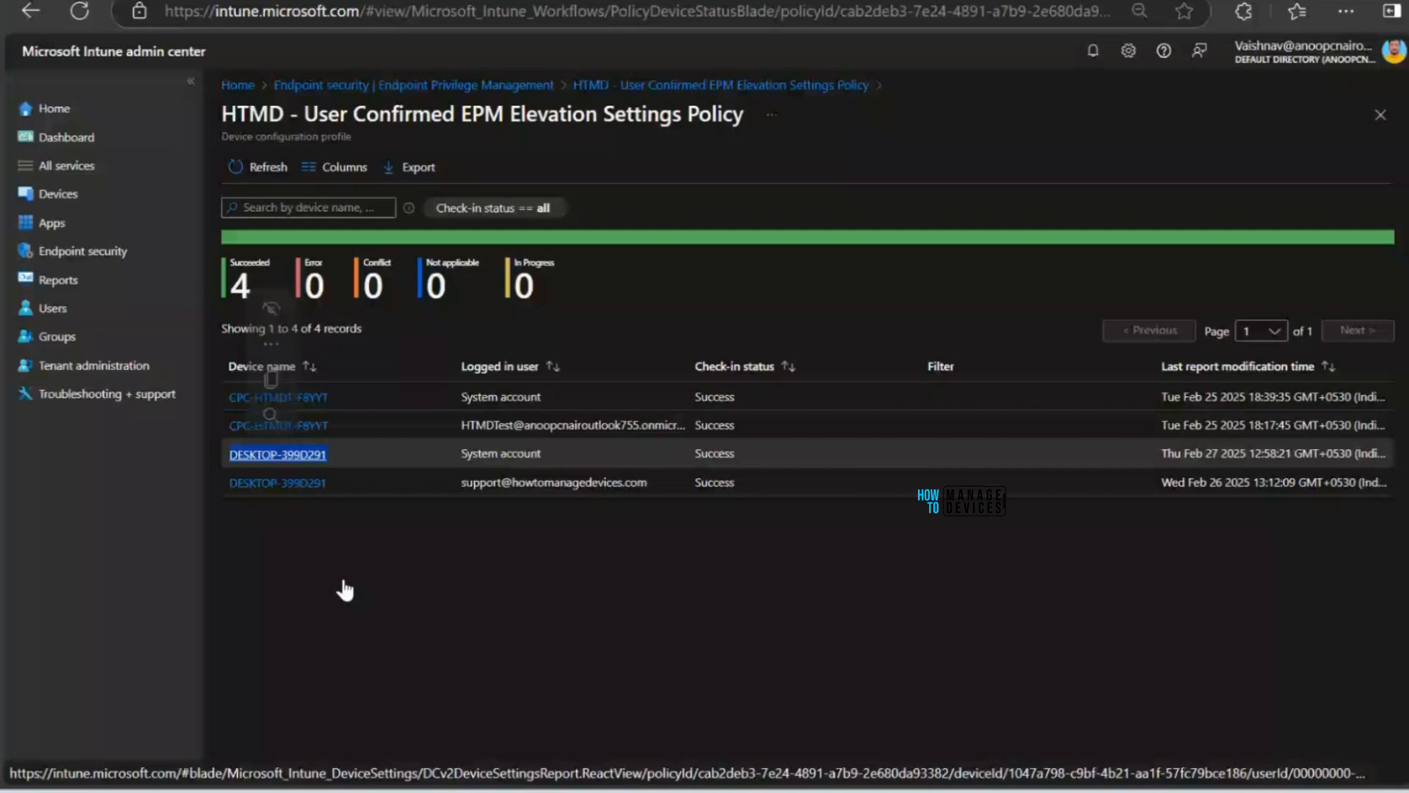
pyautogui.click(345, 589)
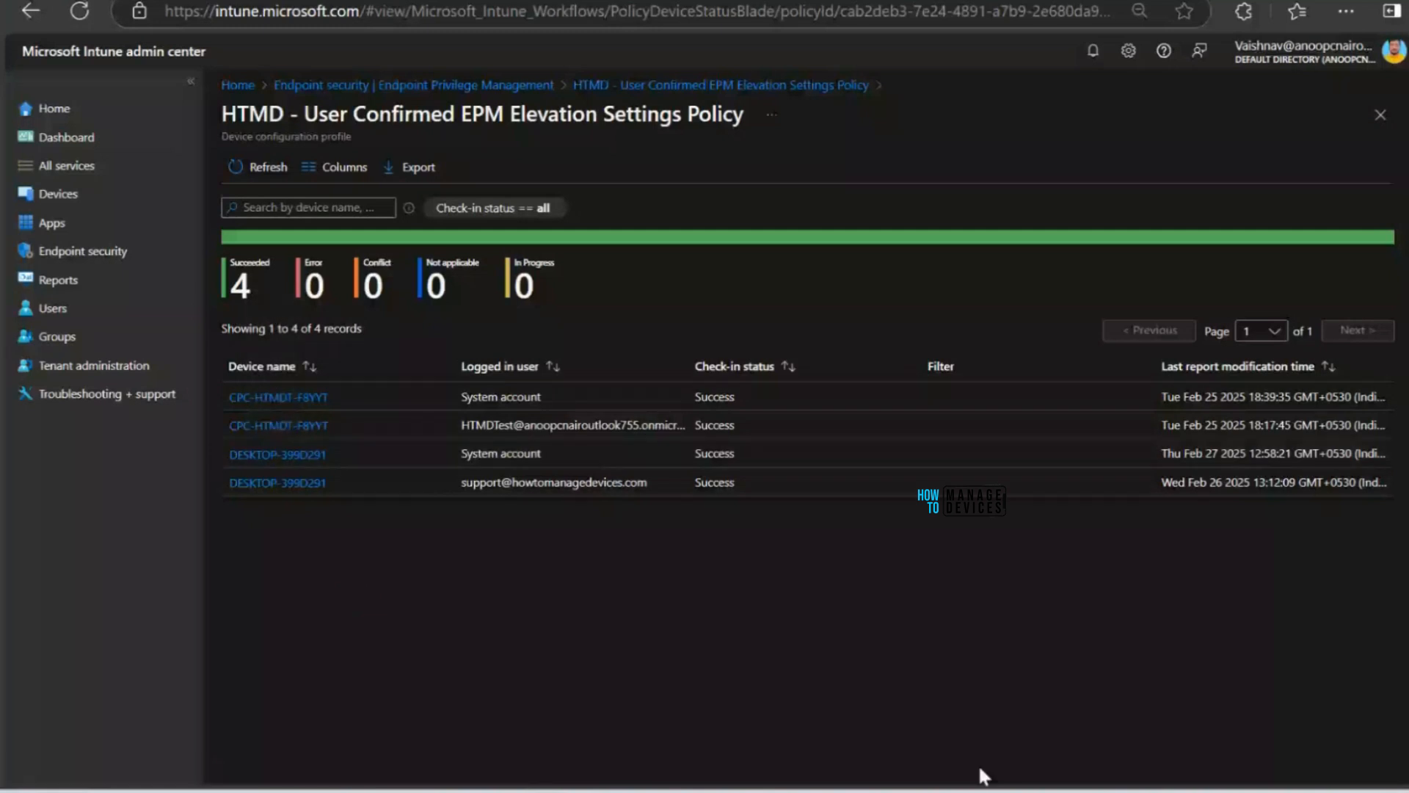
# Step: Switch to the Windows test device and inspect the available actions for npp.8.7.7.Installer.x64 in the Downloads folder
pyautogui.moveTo(936, 790)
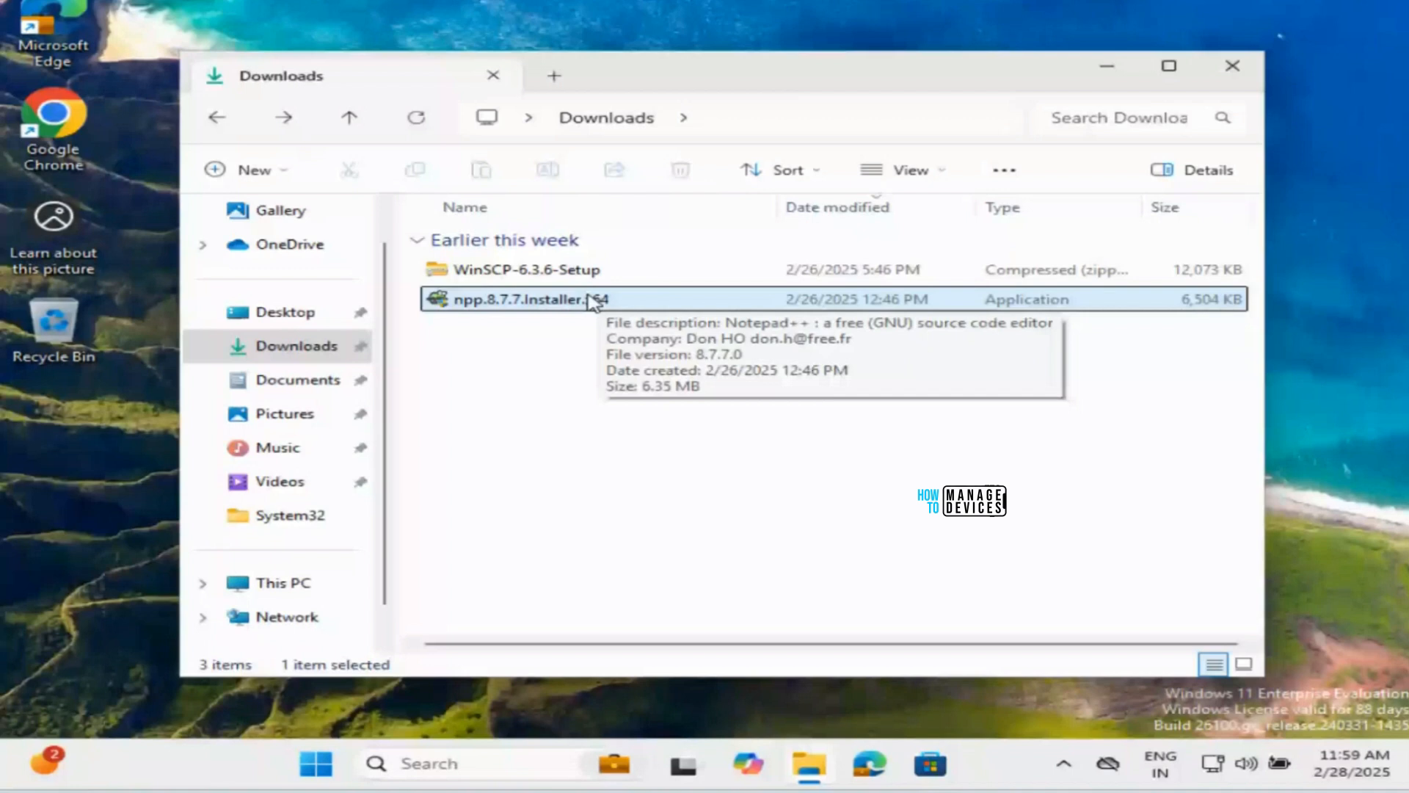
pyautogui.rightClick(478, 301)
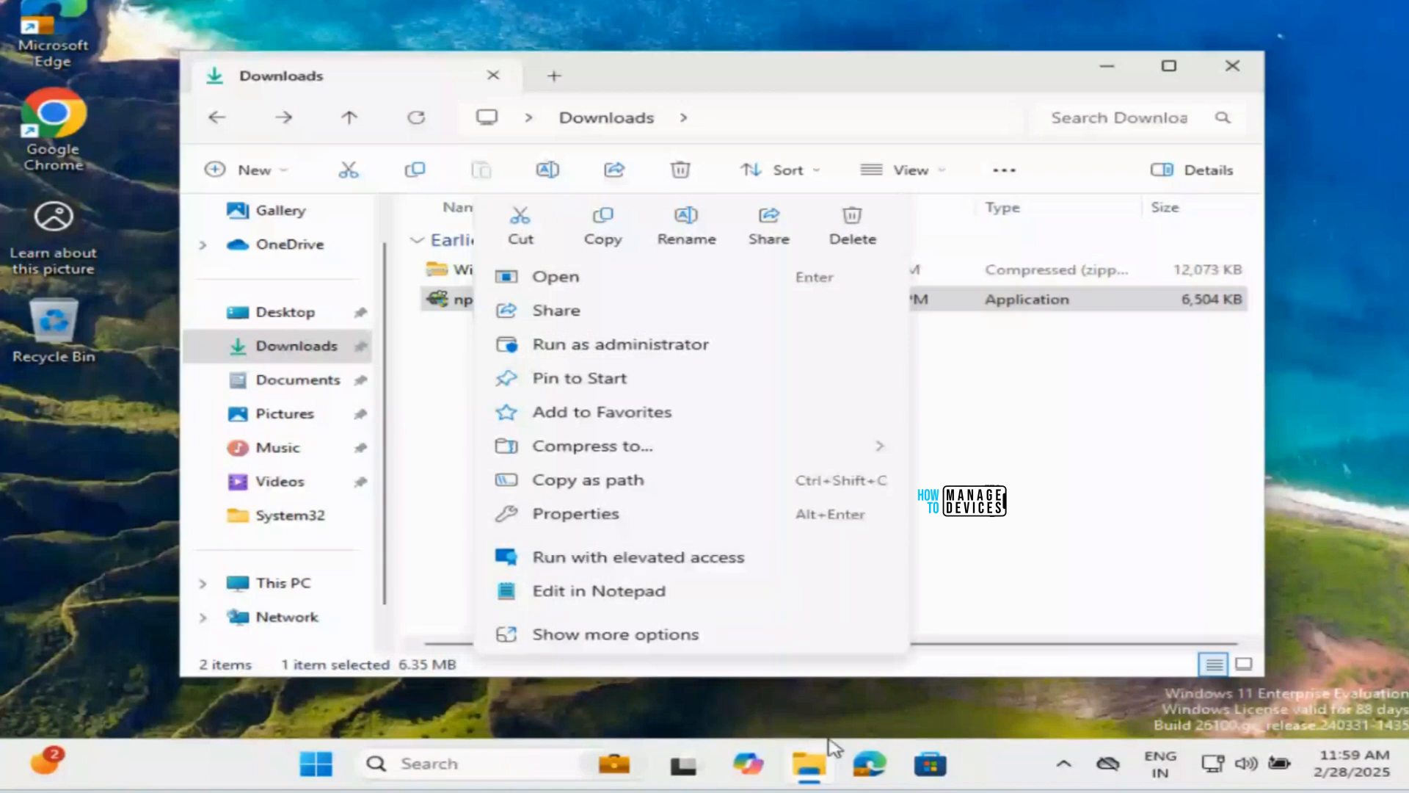
pyautogui.press('Escape')
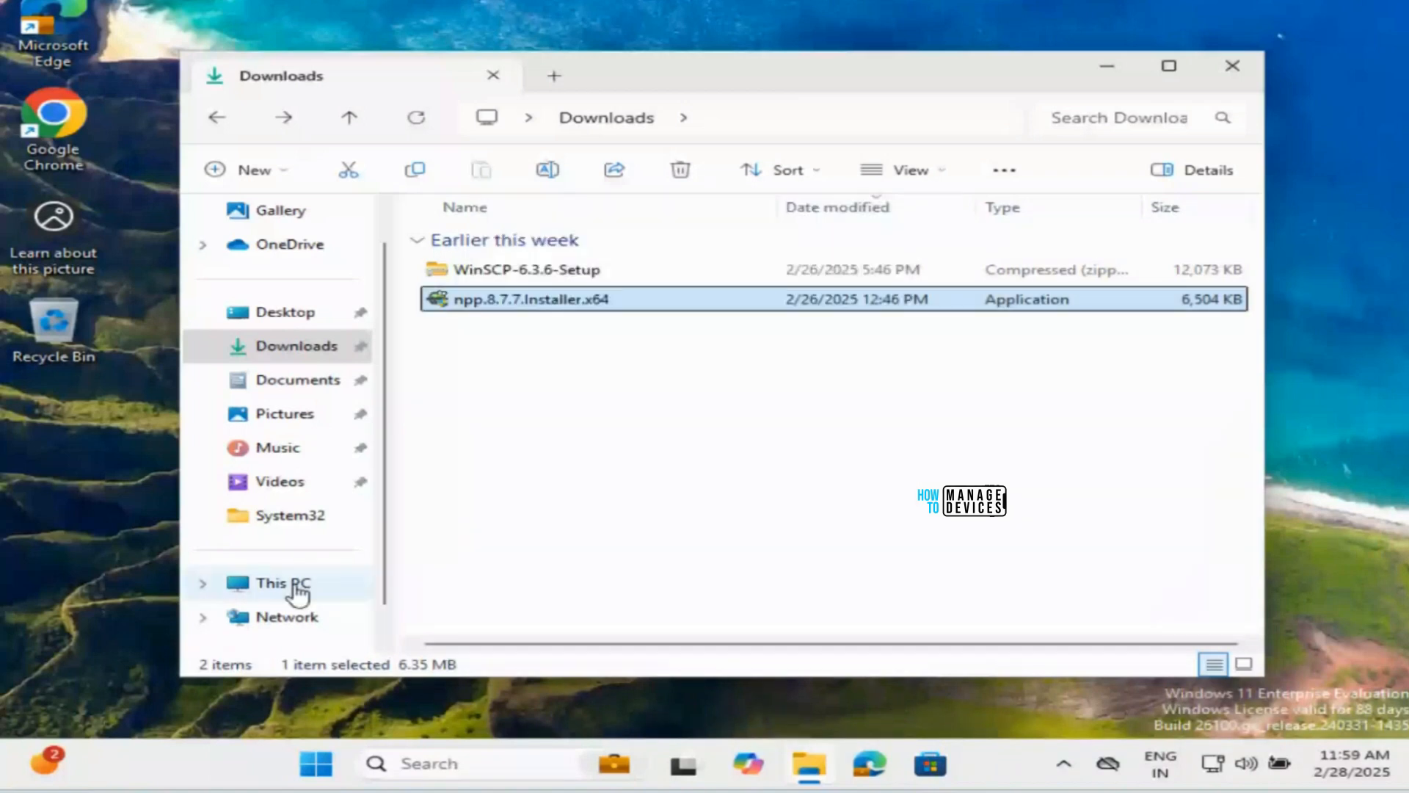
# Step: Inspect the Microsoft EPM Agent folder inside Program Files on the C: drive, then minimize File Explorer
pyautogui.click(297, 588)
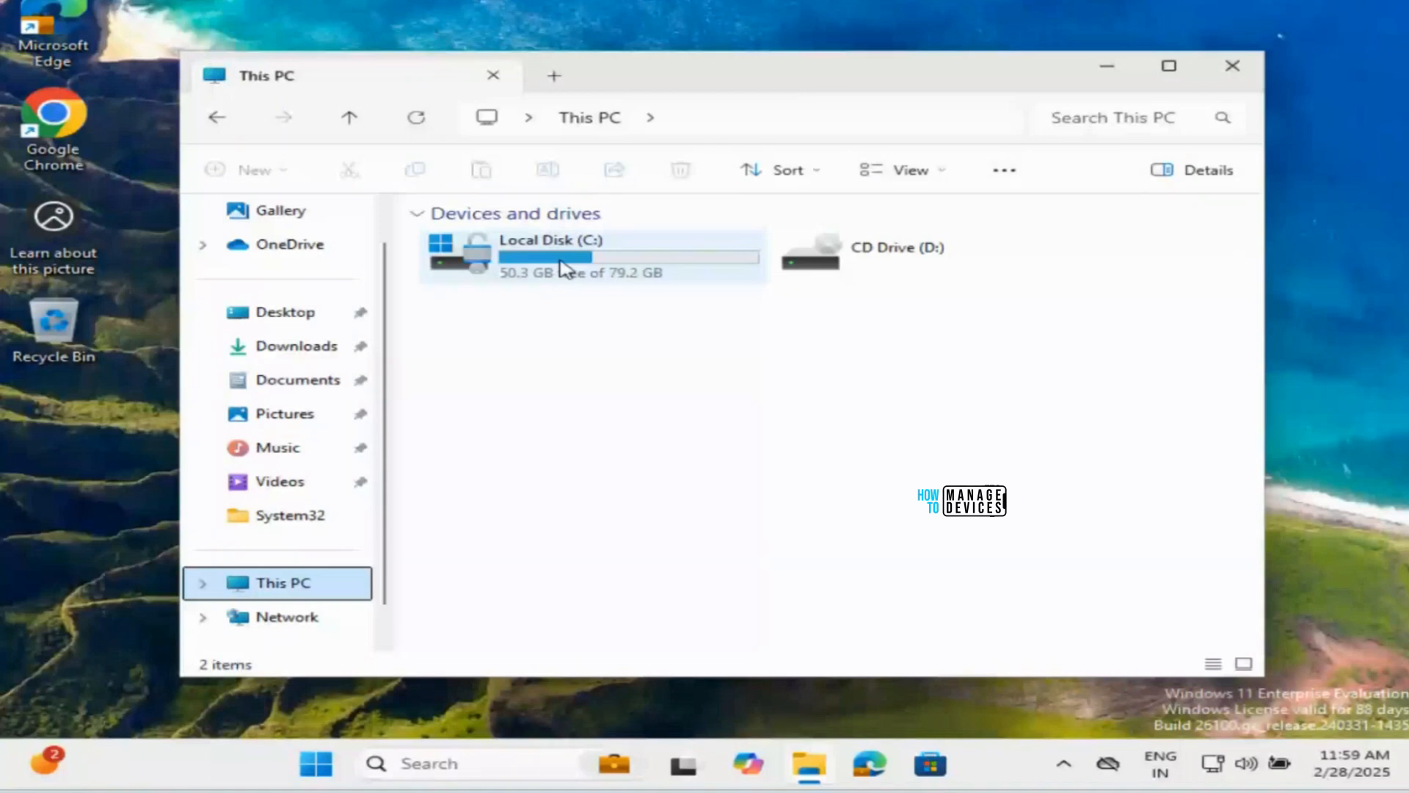
pyautogui.doubleClick(565, 269)
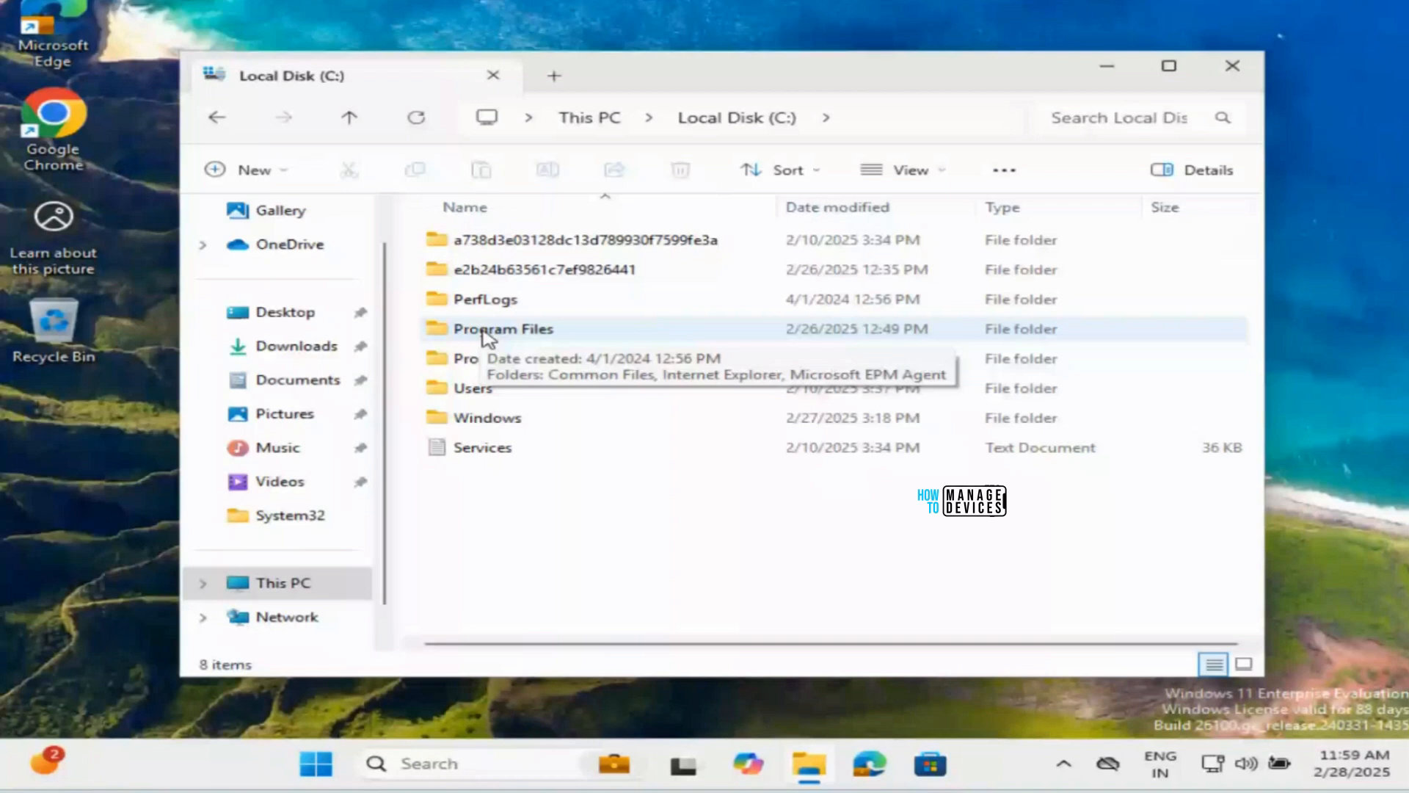
pyautogui.doubleClick(486, 330)
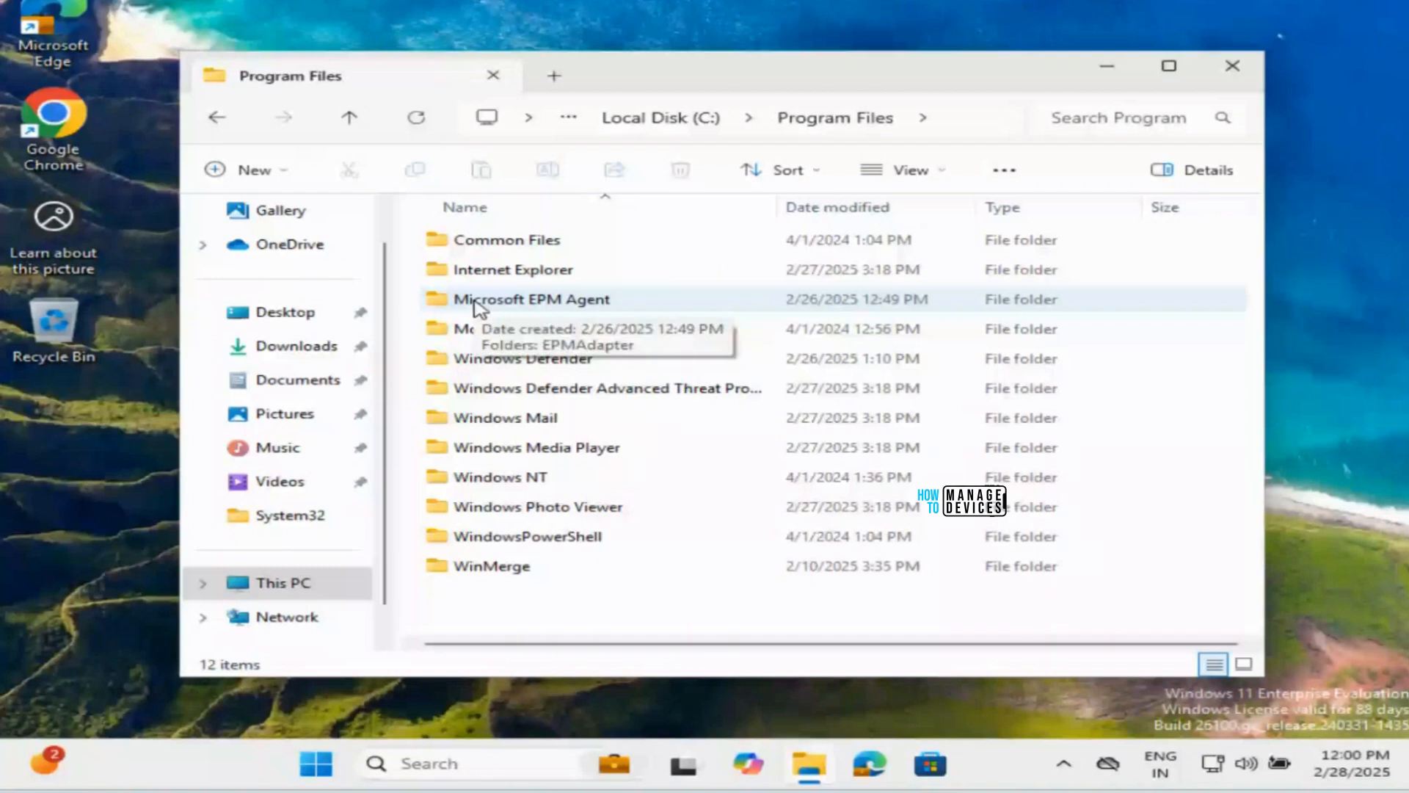
pyautogui.doubleClick(477, 302)
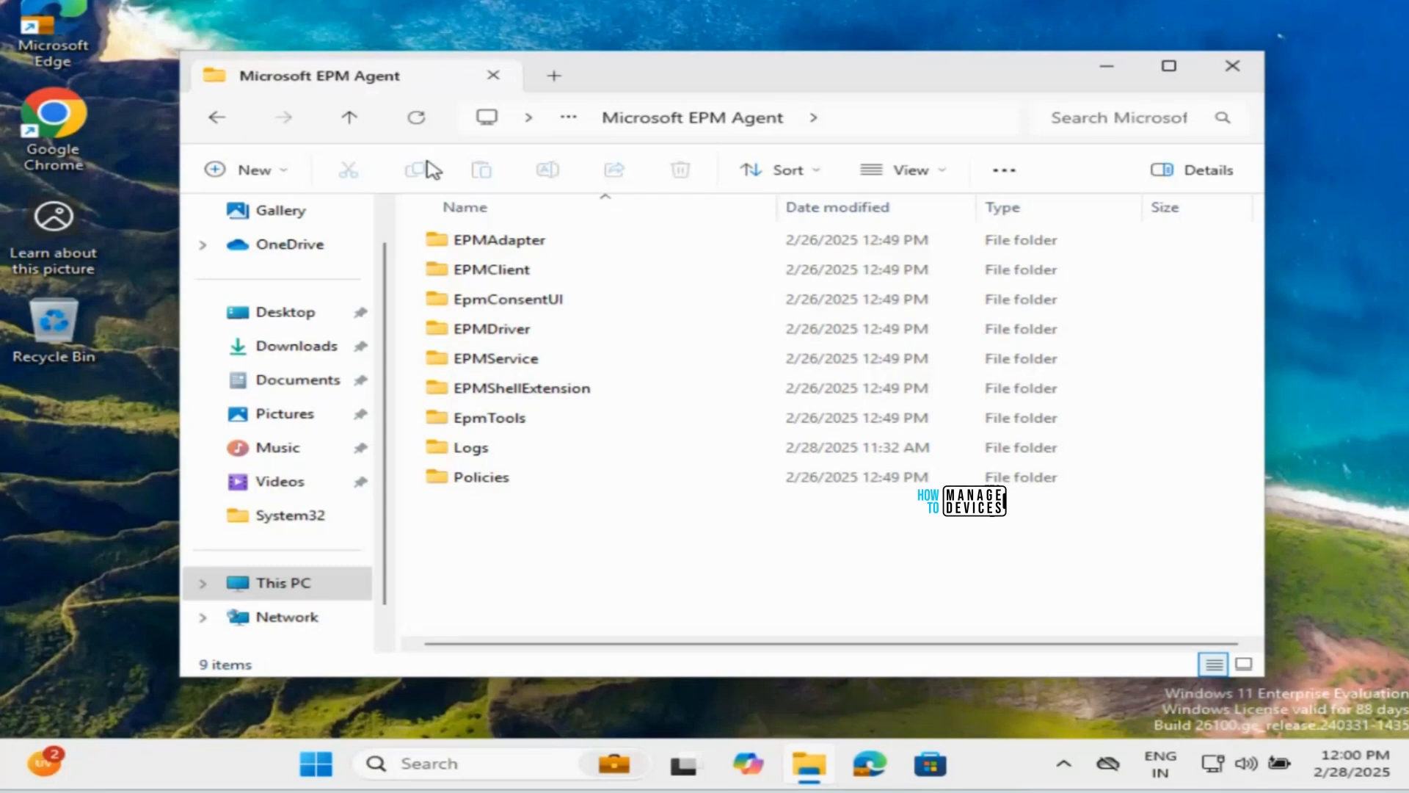
pyautogui.click(1106, 68)
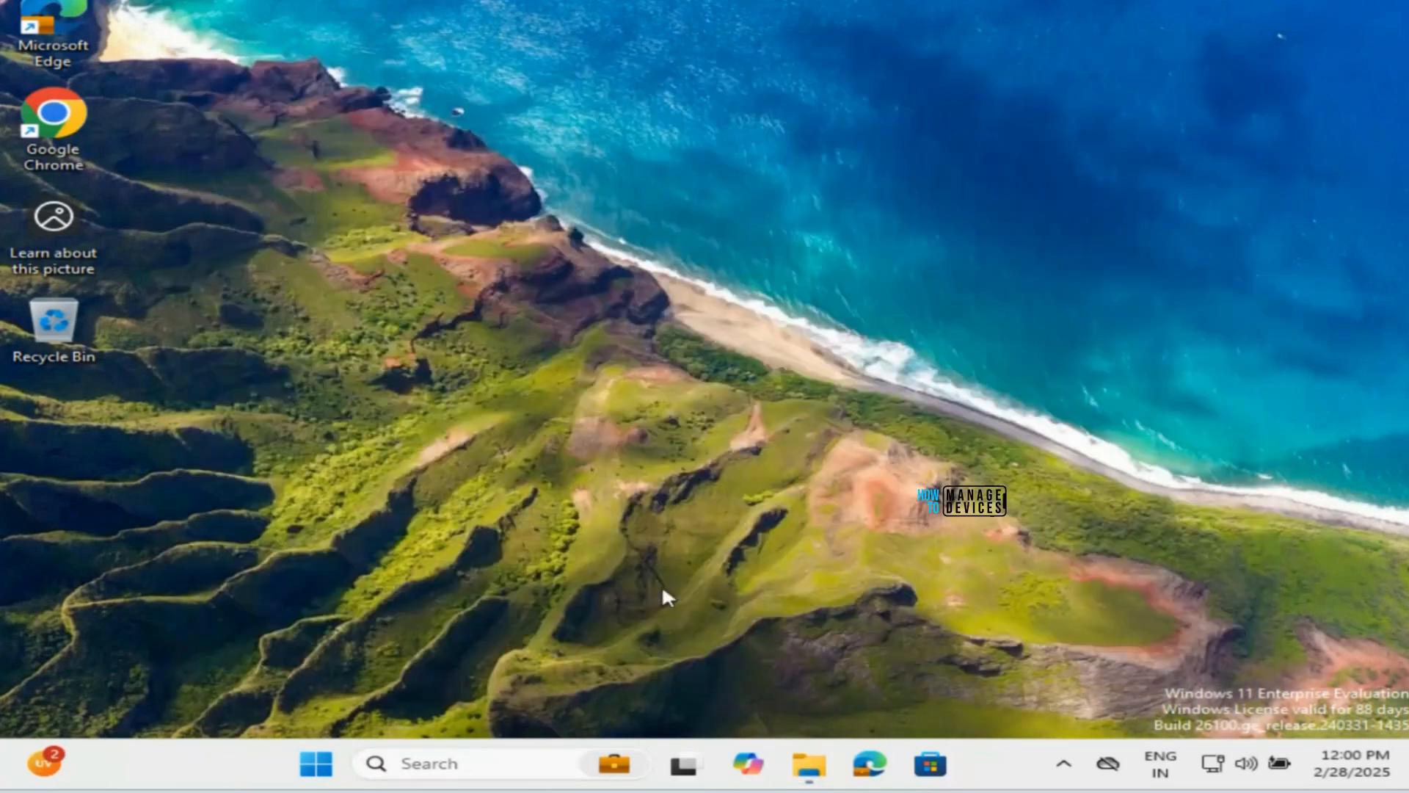
# Step: Run npp.8.7.7.Installer.x64 from the Downloads folder with elevated access
pyautogui.hotkey('alt', 'Tab')
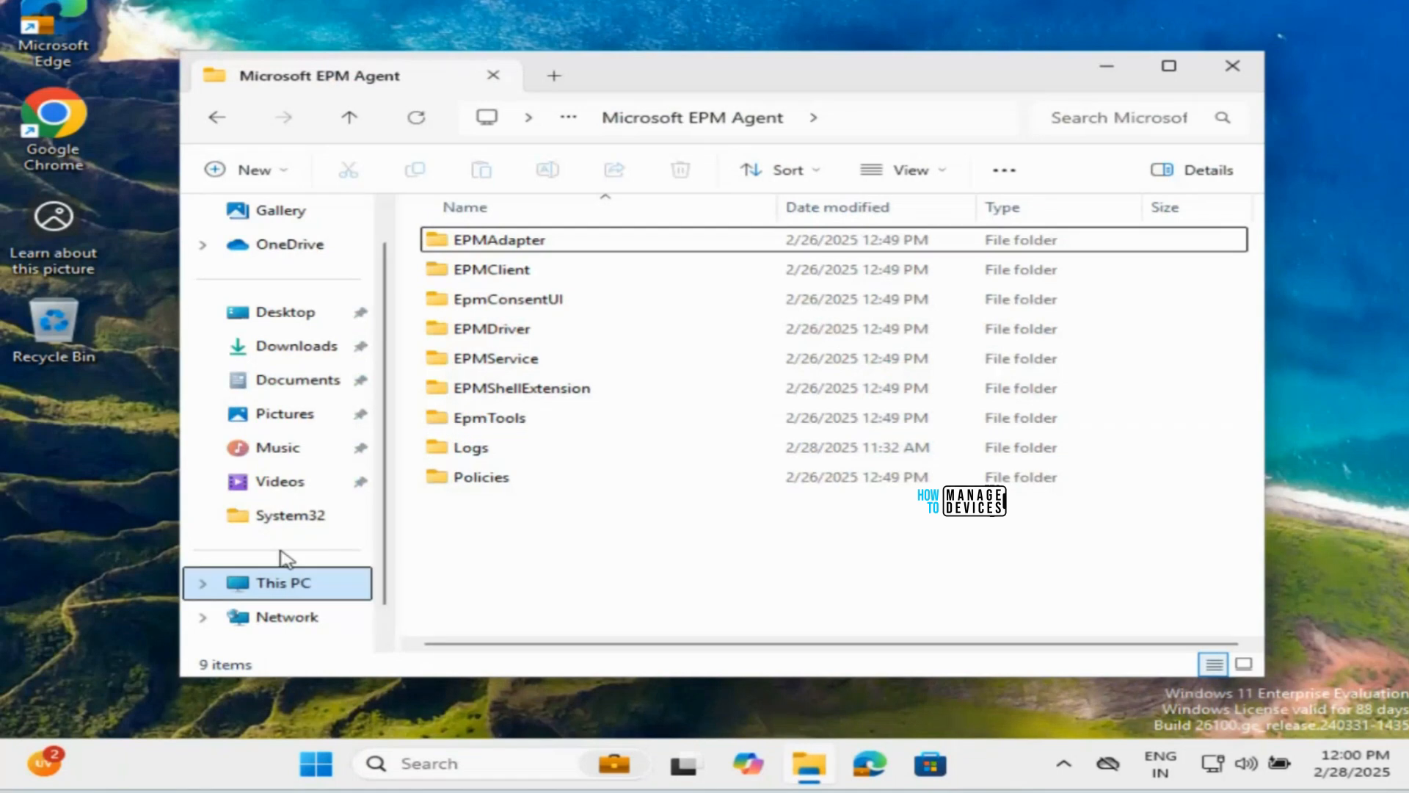
pyautogui.click(285, 350)
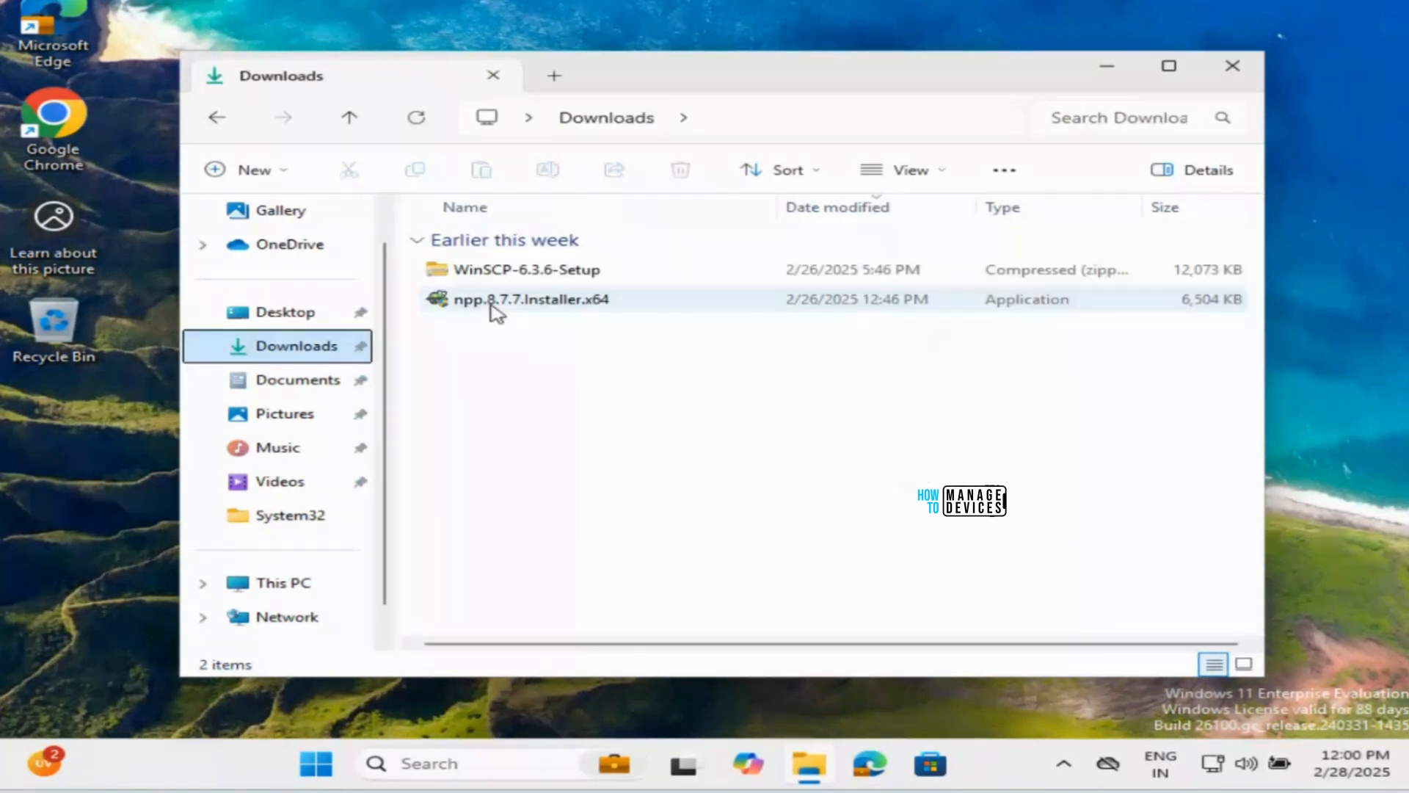
pyautogui.rightClick(494, 311)
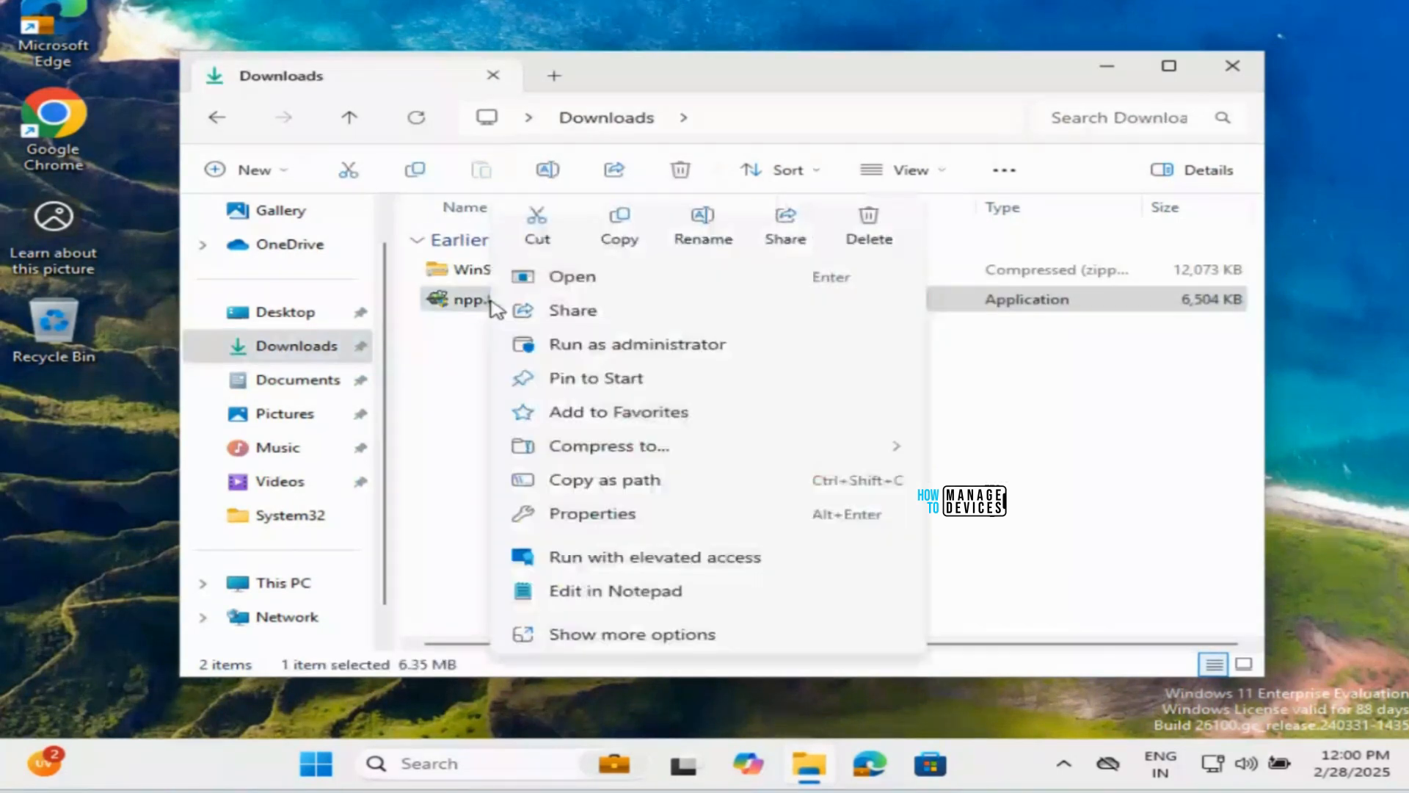
pyautogui.click(584, 561)
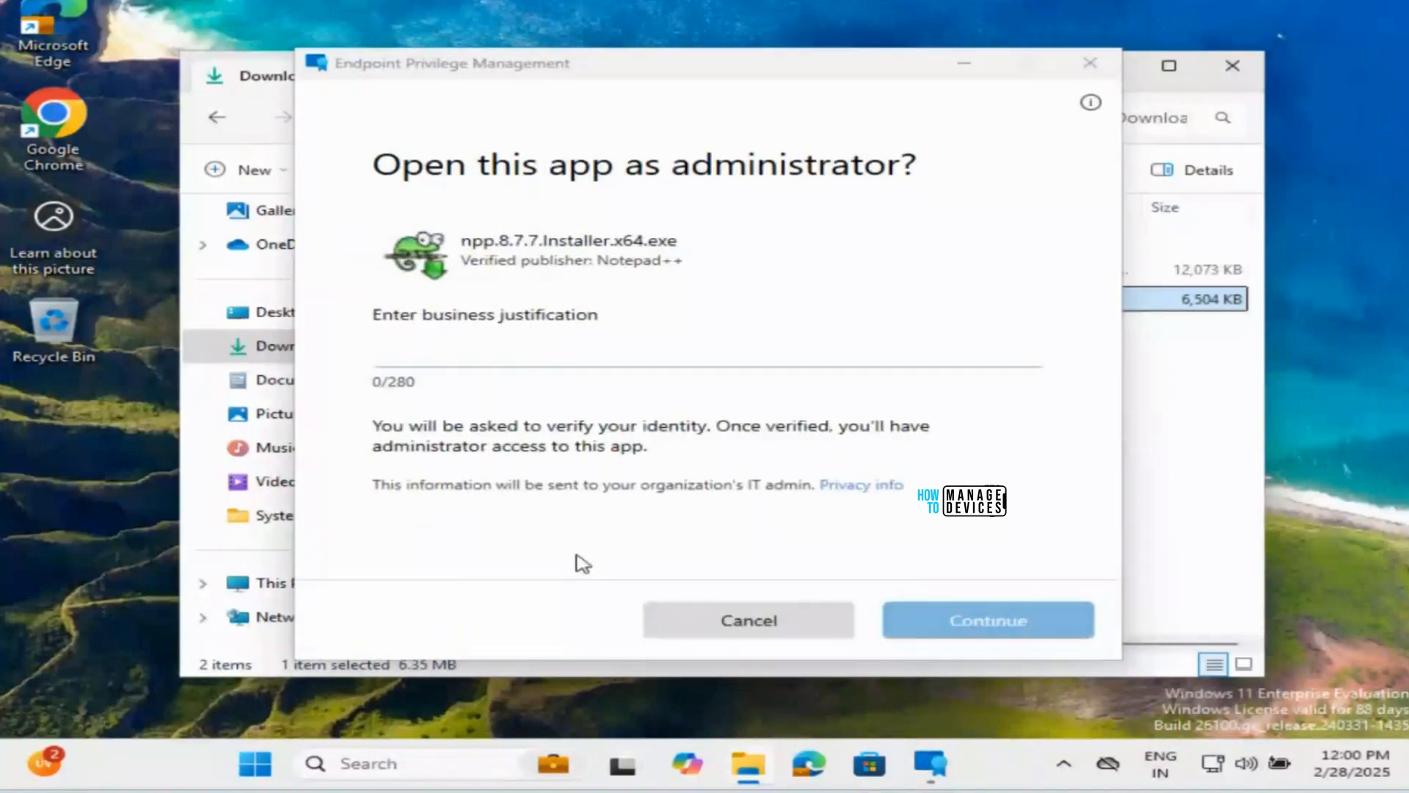
# Step: Submit the business justification "Need for BAU Tasks" for the elevation request and proceed through the Notepad++ v8.7.7 installation
pyautogui.click(485, 352)
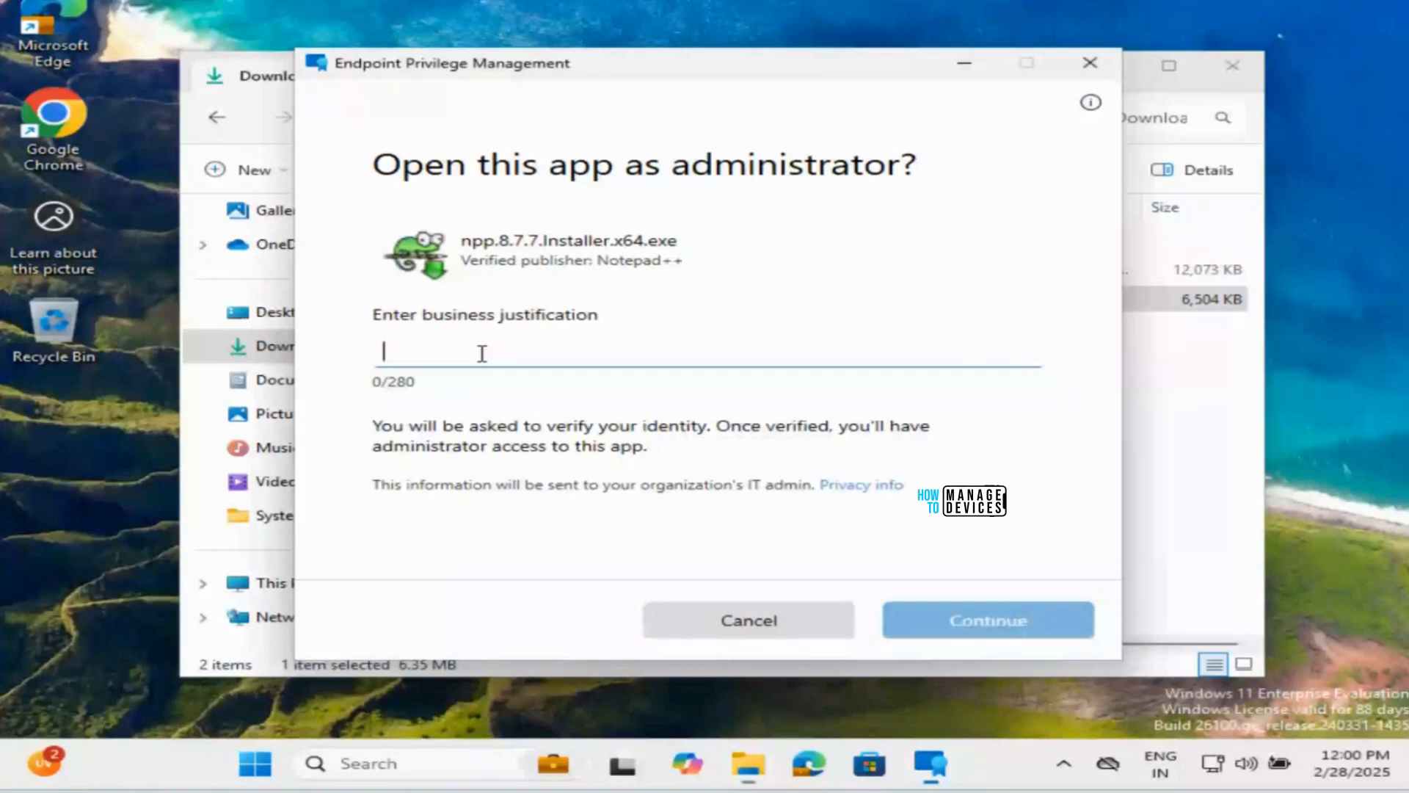
pyautogui.write('Need')
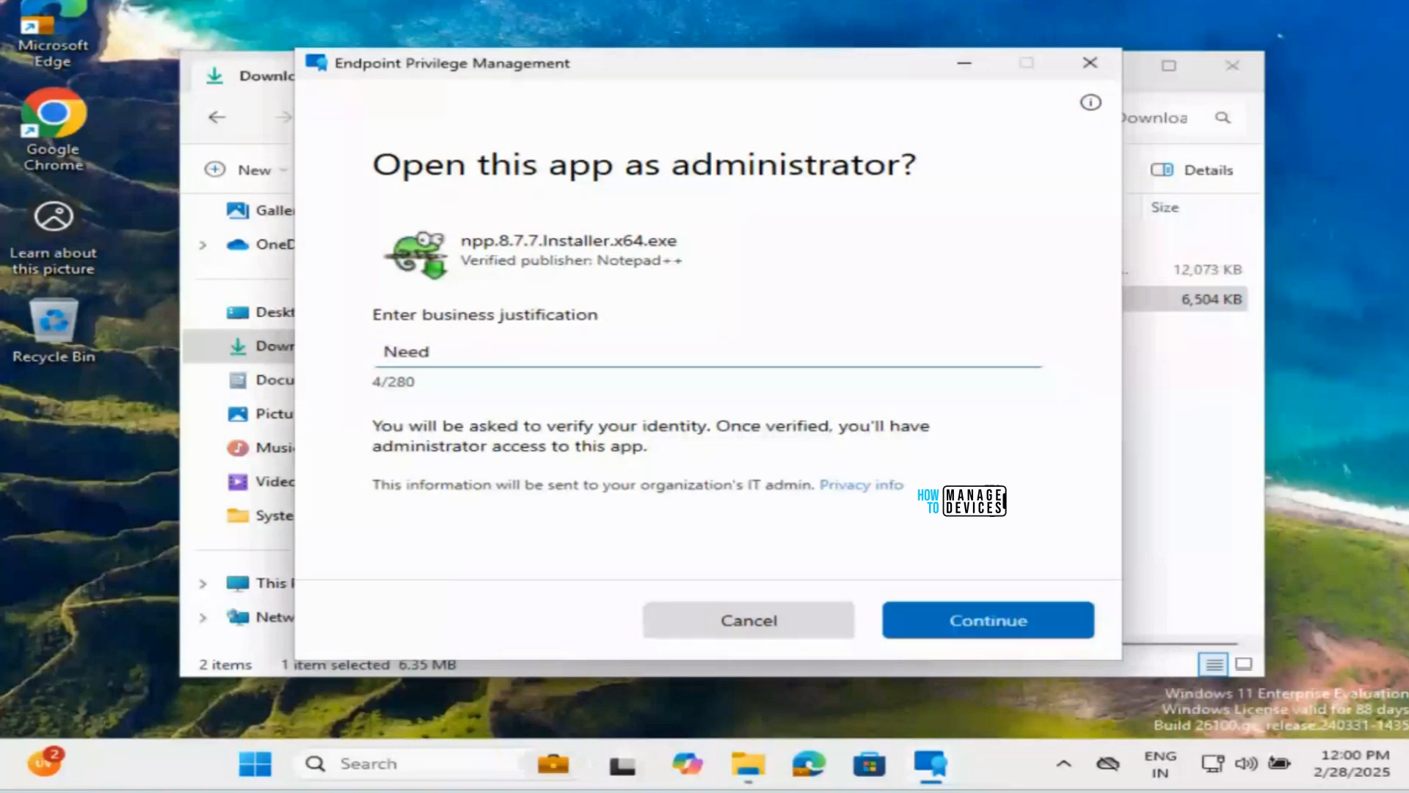
pyautogui.write(' for BAU Tak')
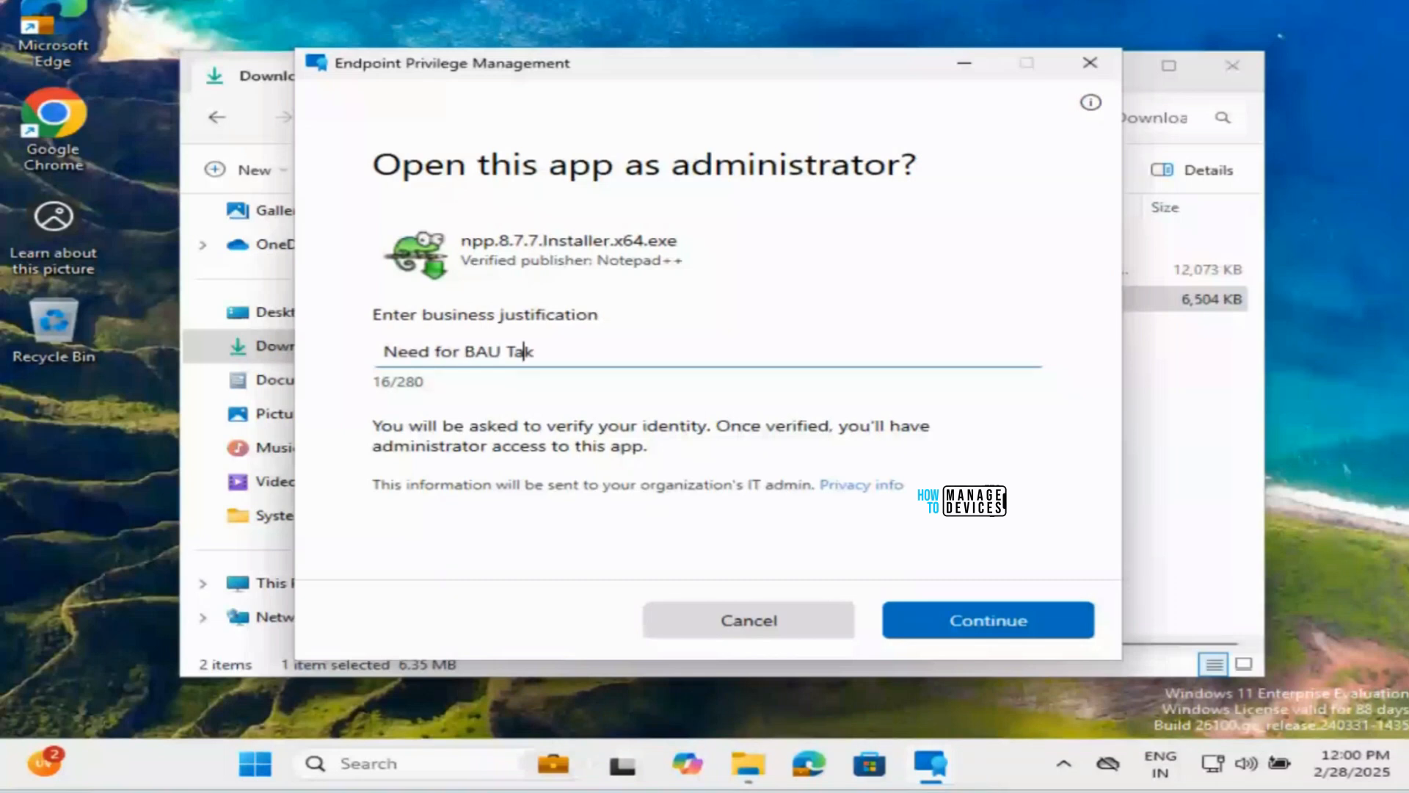
pyautogui.write('ks')
pyautogui.click(971, 626)
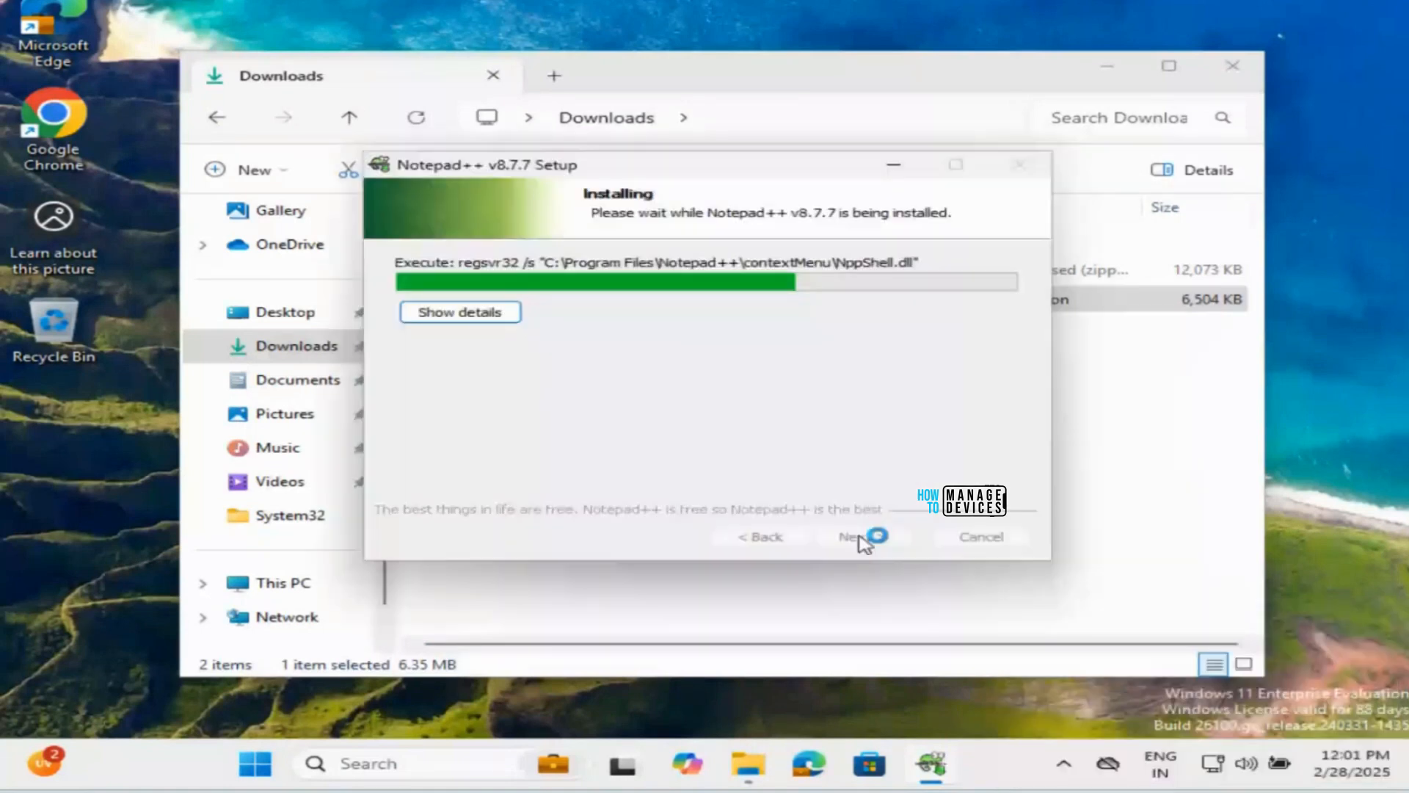
pyautogui.click(856, 530)
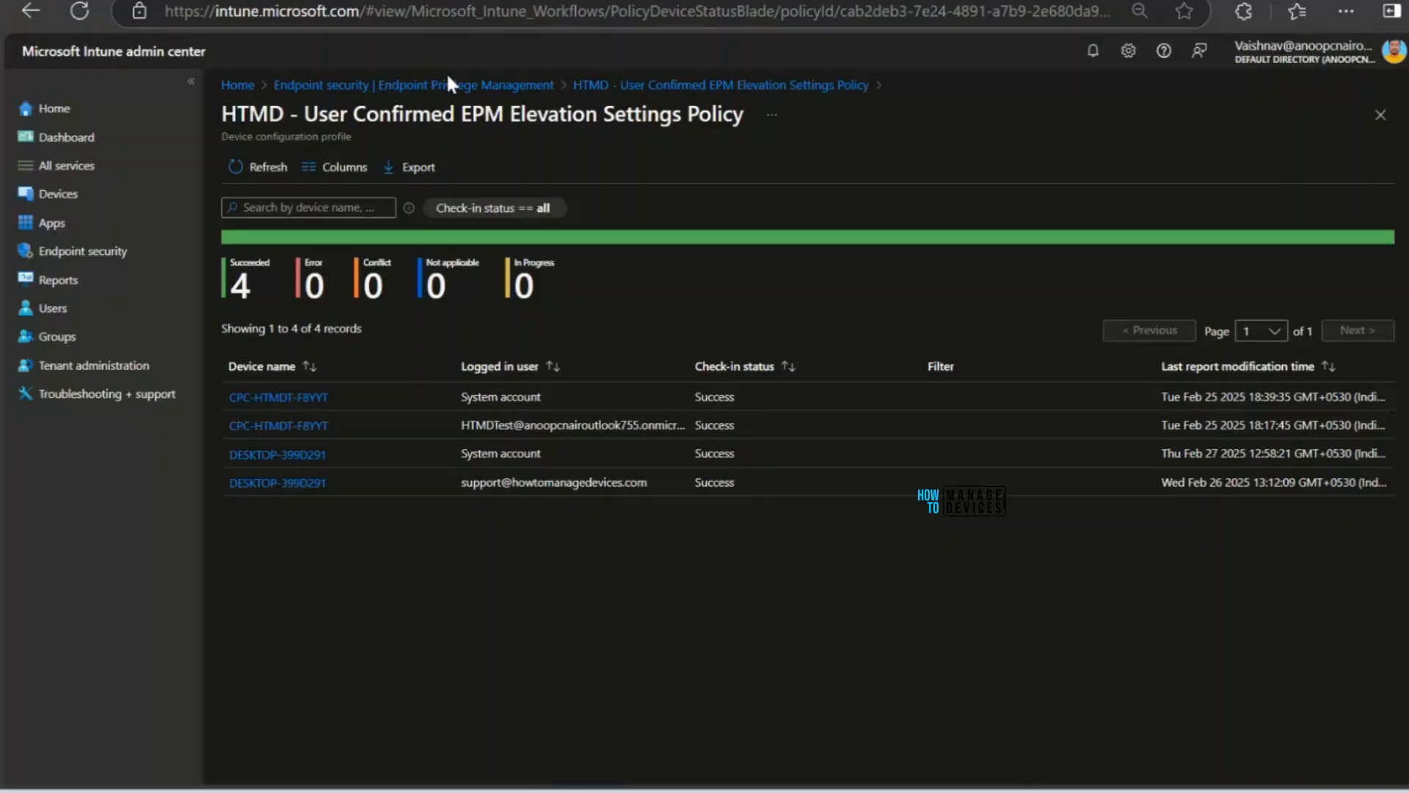
# Step: In the Intune admin center, inspect the policy's privilege management elevation client settings and default elevation response options, then return to its summary without saving
pyautogui.click(580, 85)
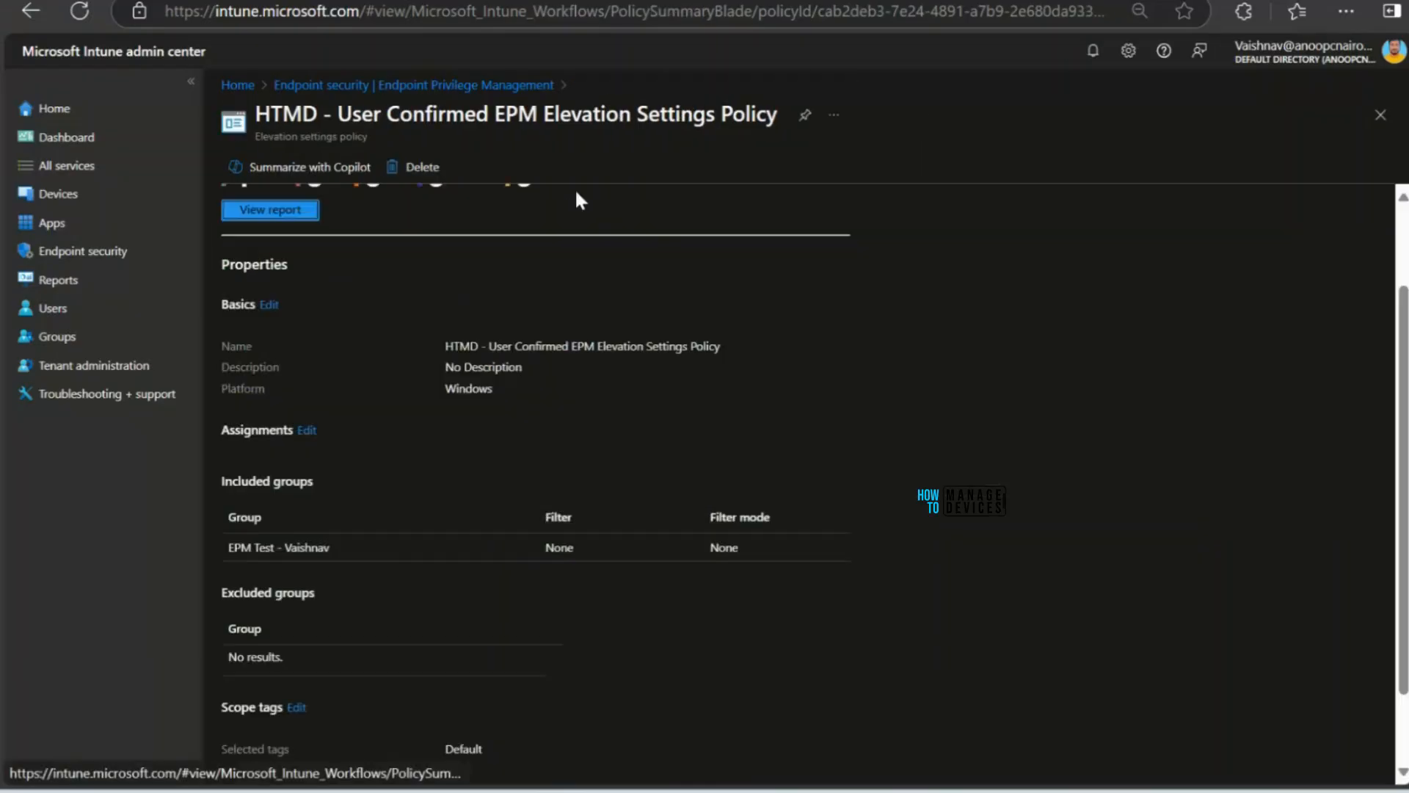
pyautogui.scroll(-1, 306, 336)
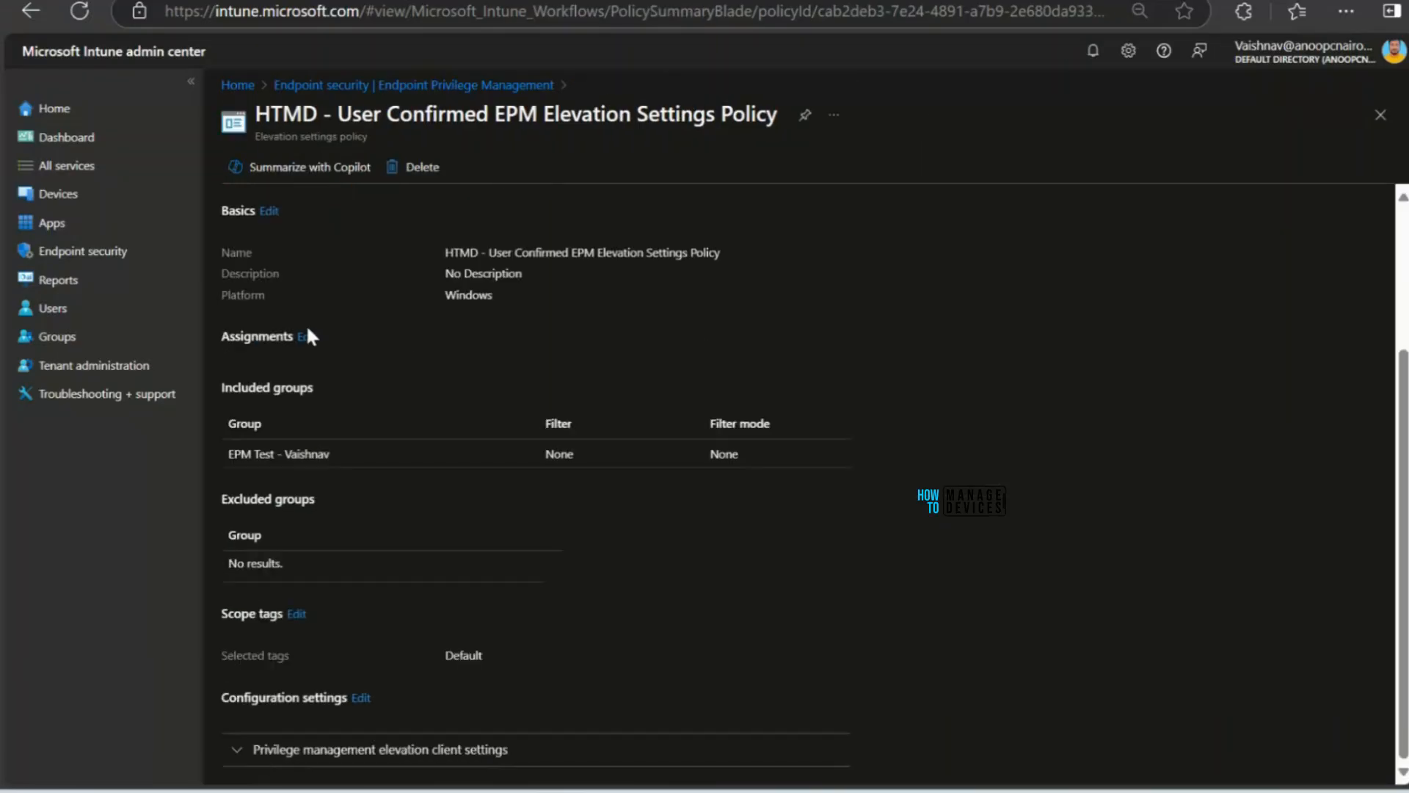
pyautogui.click(360, 698)
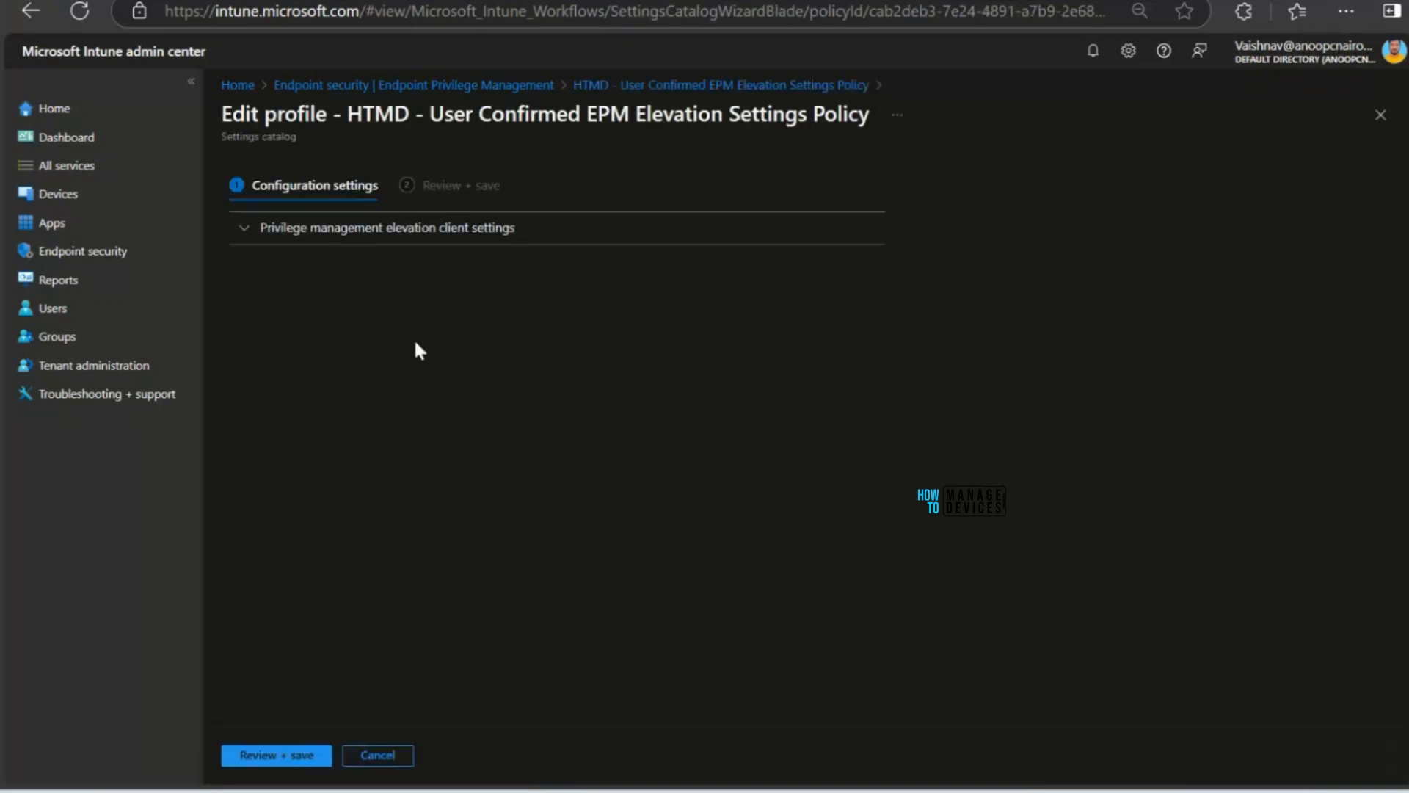
pyautogui.click(250, 229)
pyautogui.click(572, 342)
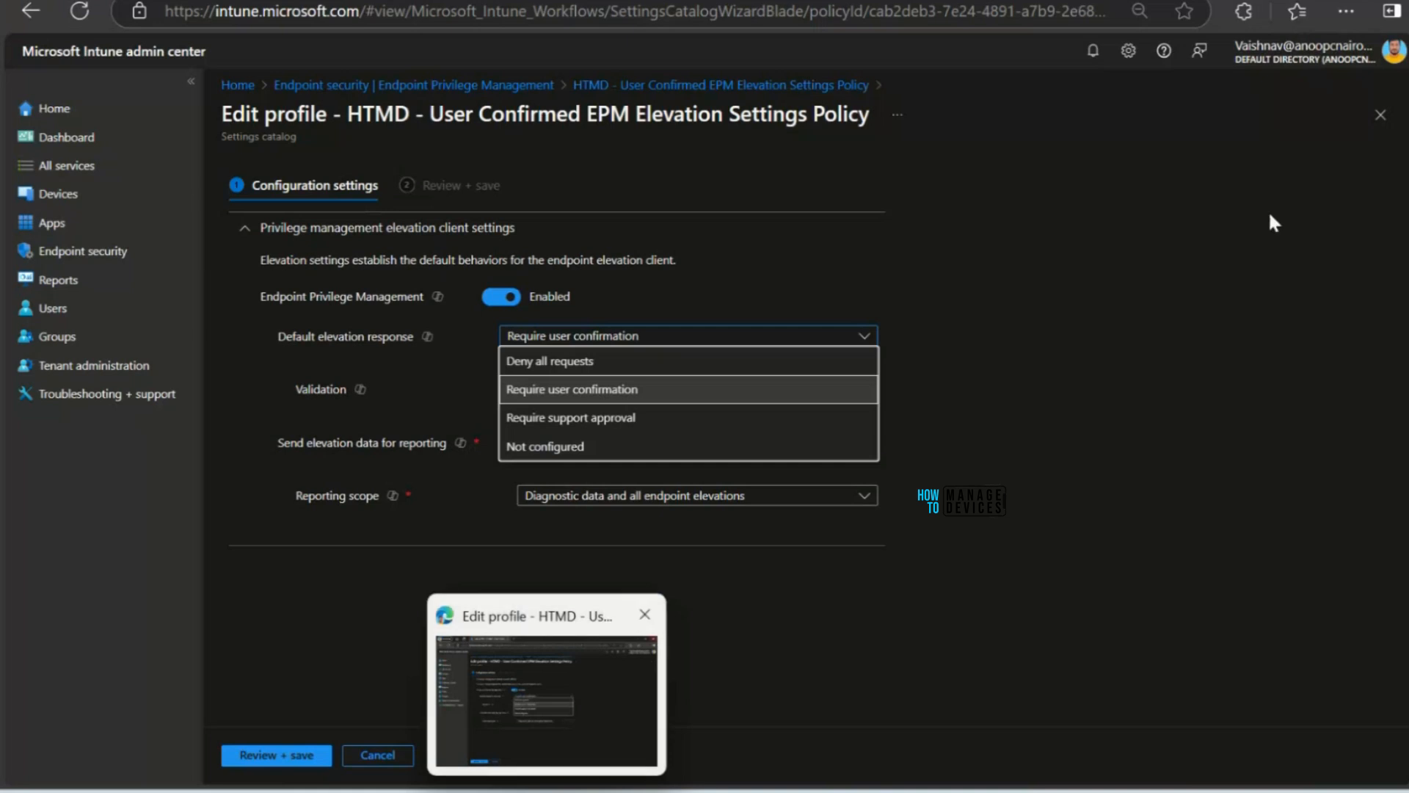
pyautogui.click(1051, 348)
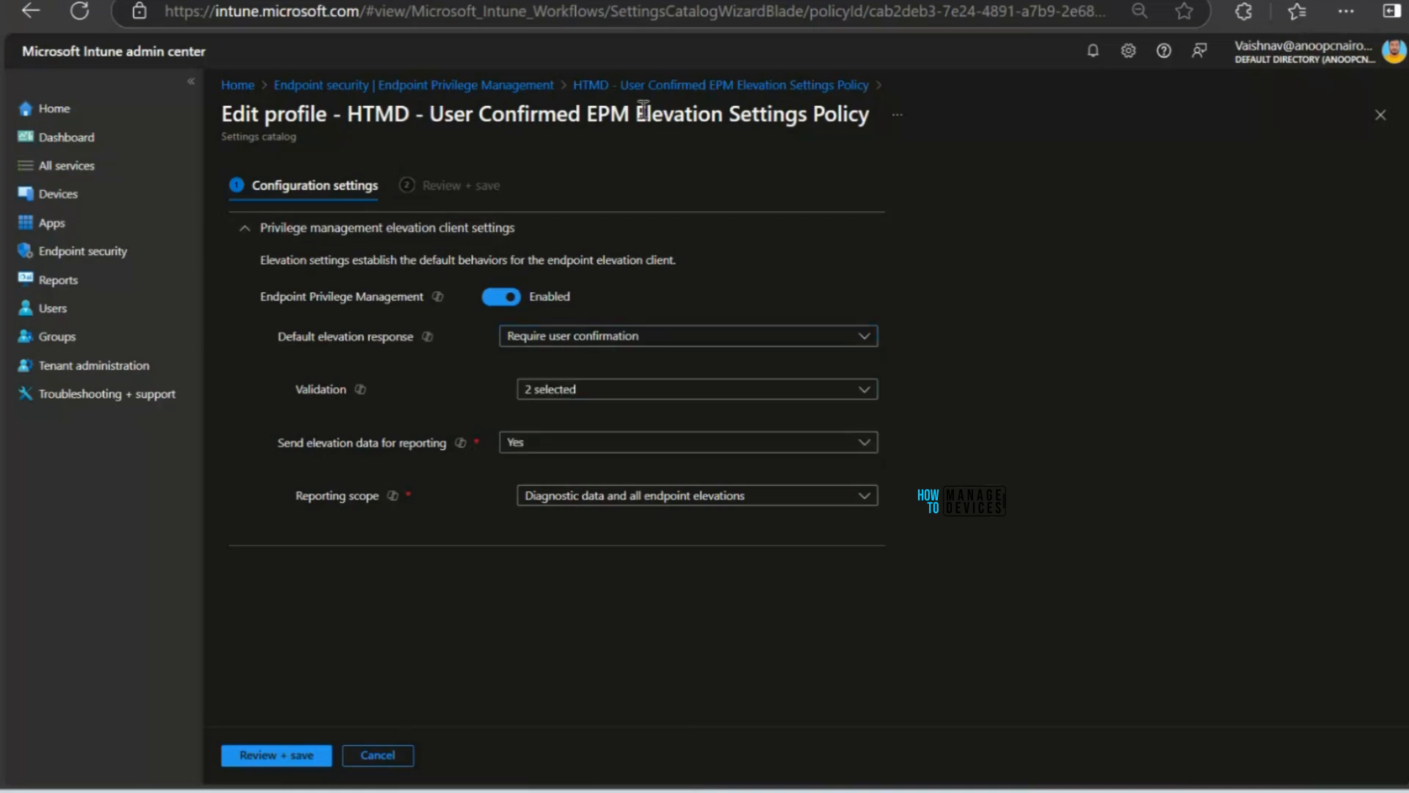
pyautogui.click(746, 87)
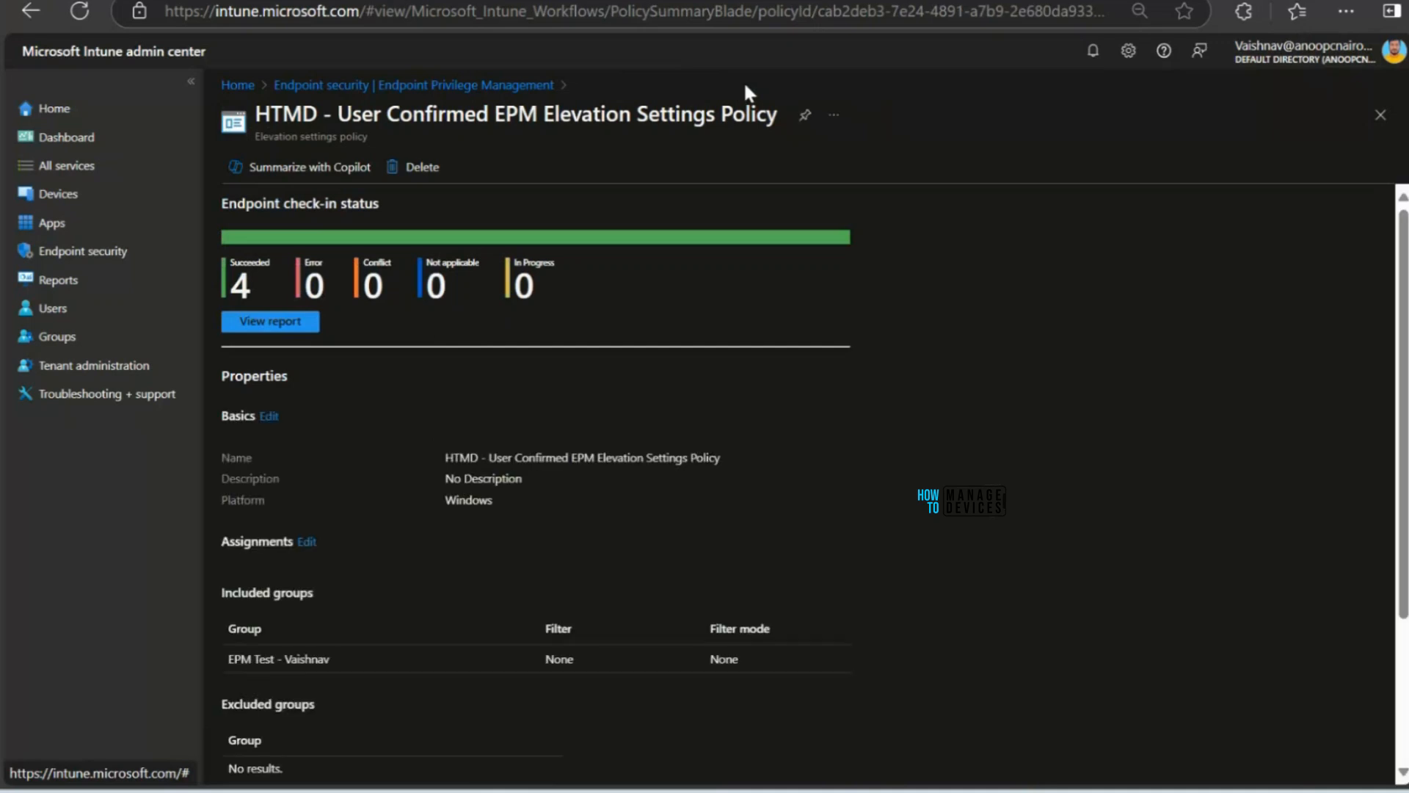